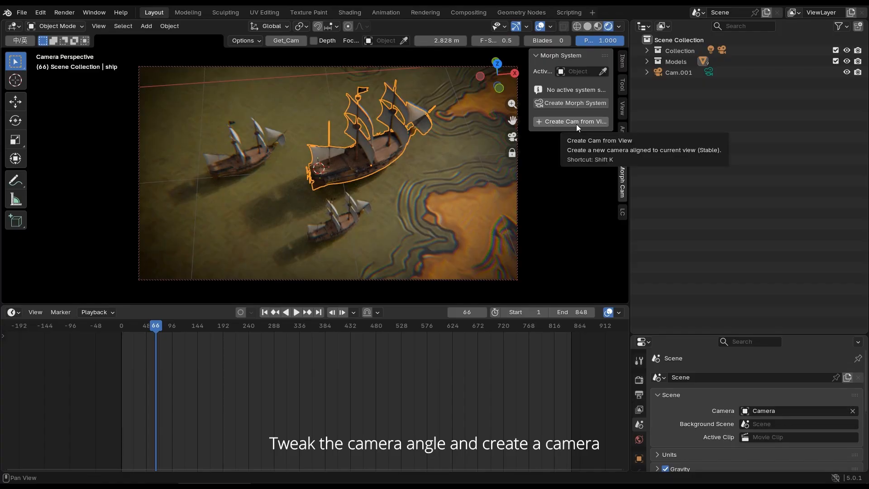
Step: Create two cameras from the view over the ships, changing the viewing angle slightly between them
click(577, 122)
middle_drag(365, 168, 341, 170)
click(586, 122)
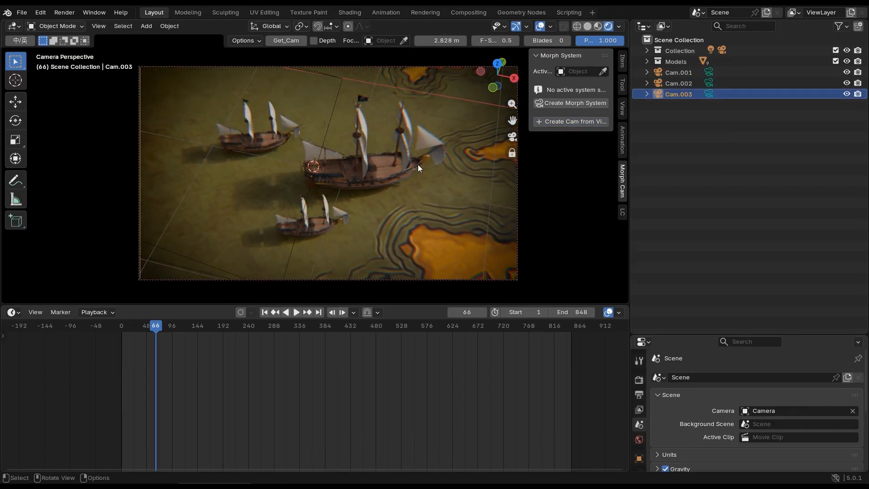
Step: Frame the large castle and create two cameras from the view at two slightly different angles
middle_drag(417, 164, 204, 221)
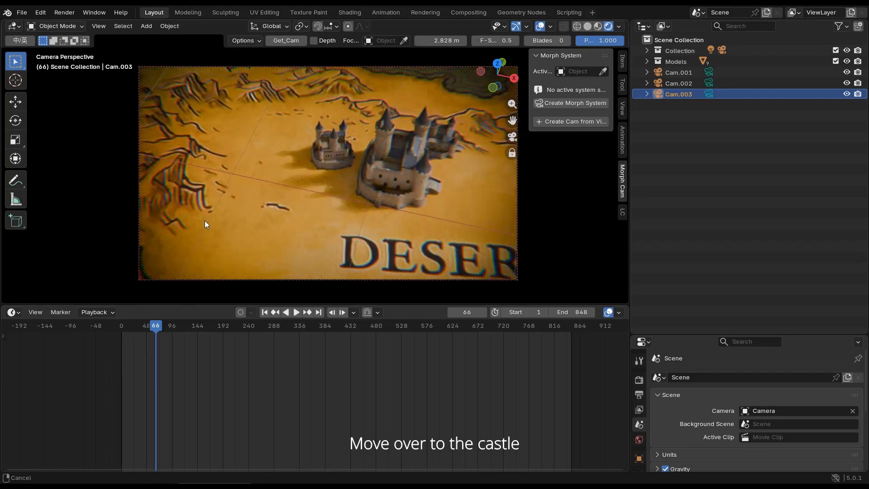
click(425, 167)
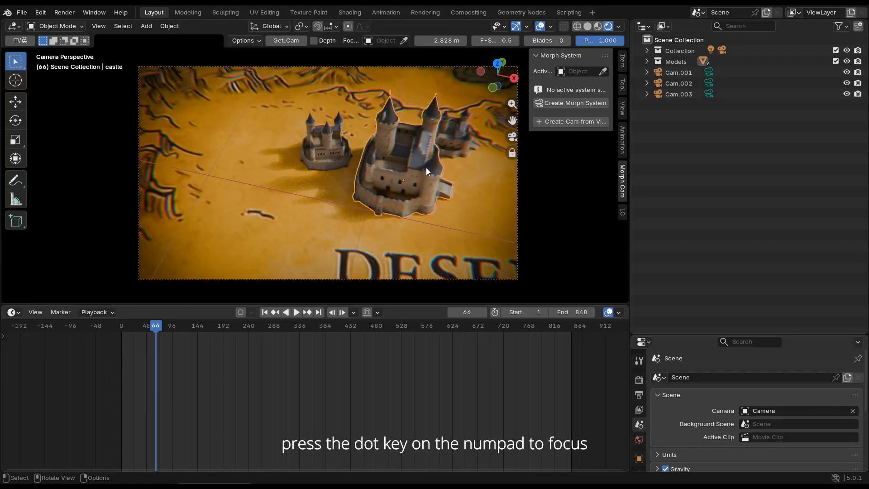
key(KP_Decimal)
shift+middle_drag(306, 215, 339, 192)
click(566, 122)
middle_drag(379, 166, 344, 172)
click(561, 122)
Step: Select the model near the snowy mountains and create two cameras from the view around it
click(331, 180)
click(585, 123)
click(557, 122)
Step: Frame the octopus and create two cameras from the view at slightly different angles
shift+middle_drag(421, 194, 314, 154)
click(335, 183)
click(561, 122)
middle_drag(400, 161, 354, 161)
click(576, 121)
Step: Leave the camera view and show the whole map scene in Solid shading
scroll(355, 155, down, 2)
scroll(354, 155, down, 2)
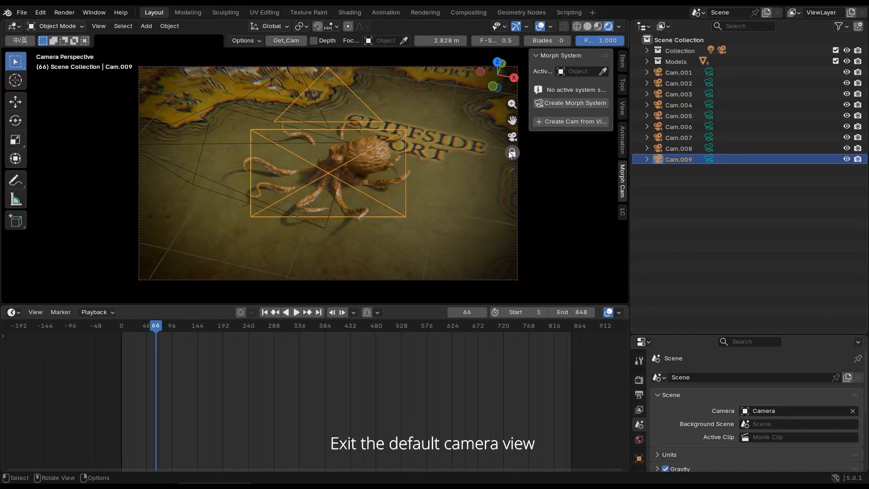
click(509, 152)
scroll(354, 161, down, 9)
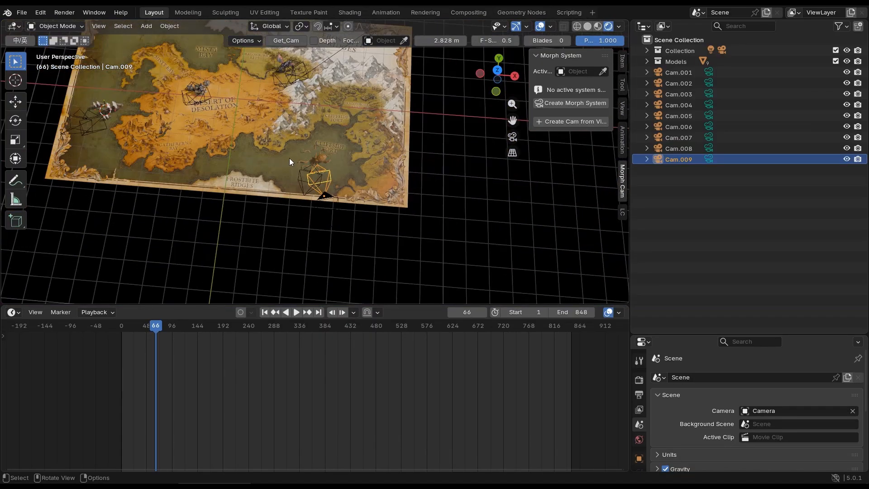
mouse_move(290, 158)
middle_down()
mouse_move(287, 137)
mouse_move(314, 147)
middle_up()
click(589, 26)
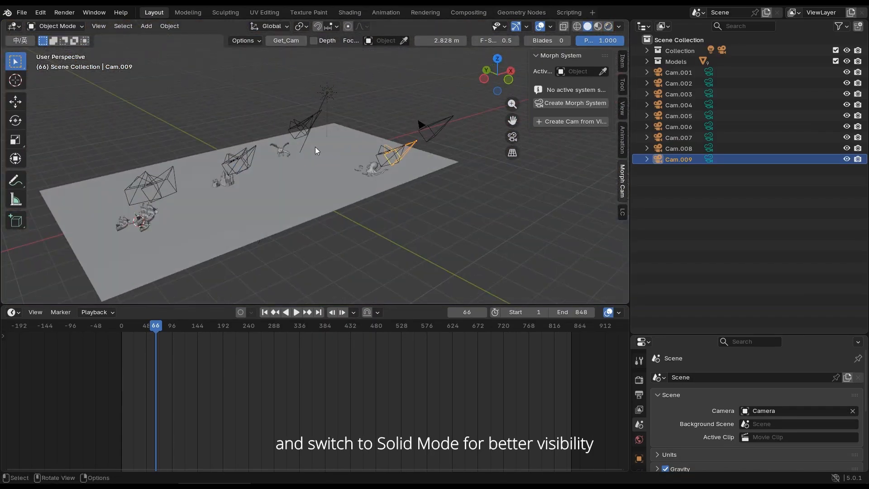
middle_drag(228, 157, 354, 137)
Step: Select all cameras from Cam.001 to Cam.009 and create a morph system from them
click(688, 71)
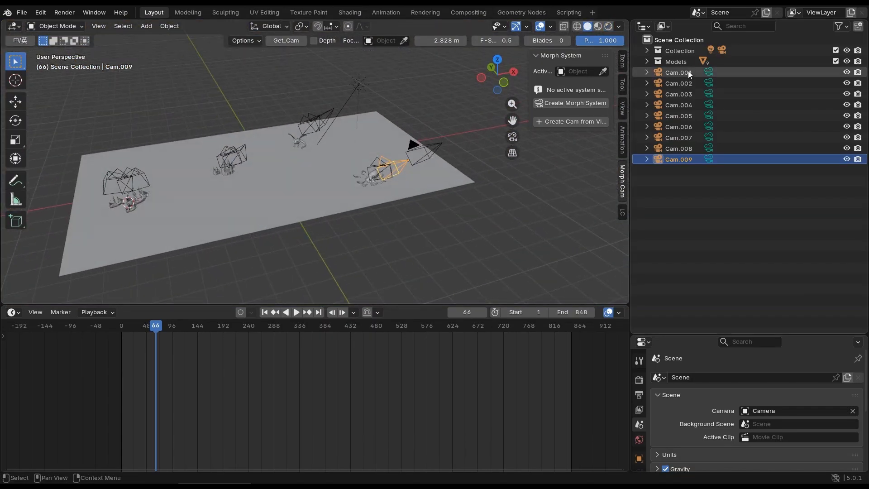
shift+click(675, 158)
scroll(402, 175, down, 2)
middle_drag(402, 175, 468, 193)
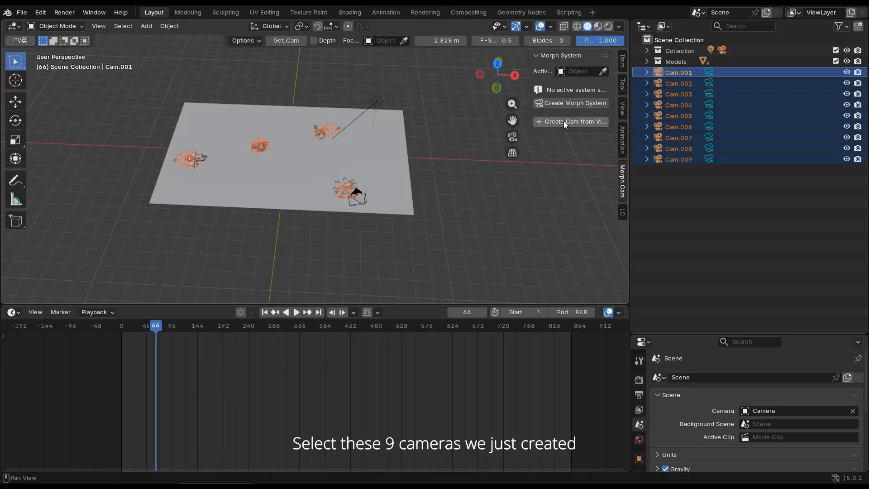
click(575, 103)
drag(531, 105, 461, 105)
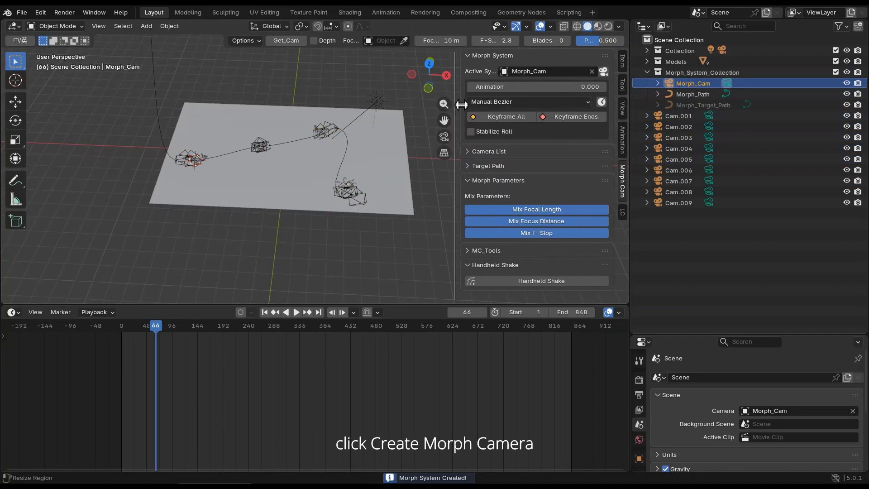
Step: Show the morph system's full camera list and add Cam.001 again at its end
click(498, 149)
scroll(515, 246, down, 2)
drag(534, 237, 535, 279)
middle_drag(384, 186, 362, 194)
click(654, 117)
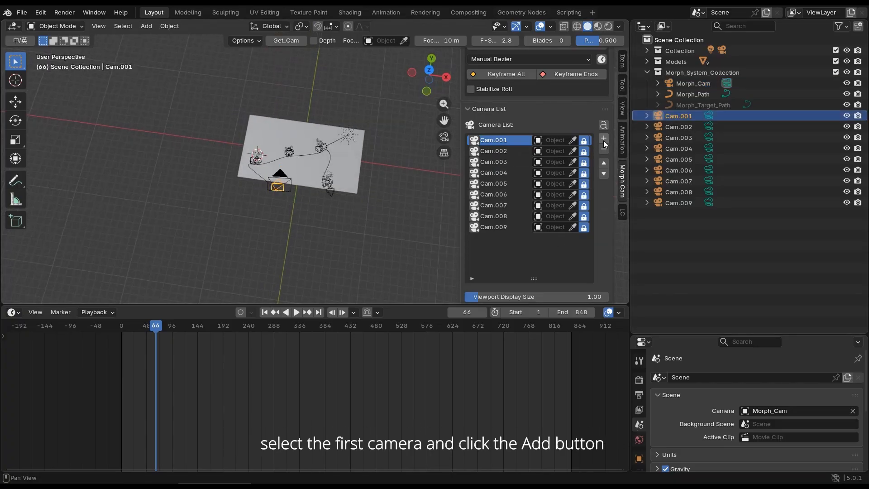
middle_drag(300, 197, 300, 175)
Step: Select Morph_Cam, go to frame 3 and keyframe the morph animation for all cameras in the list
click(686, 84)
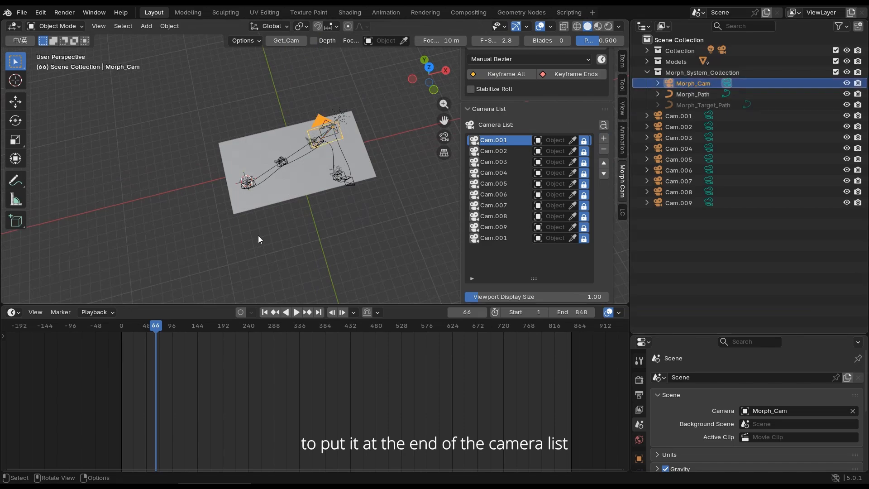
drag(123, 324, 122, 324)
middle_drag(254, 209, 254, 187)
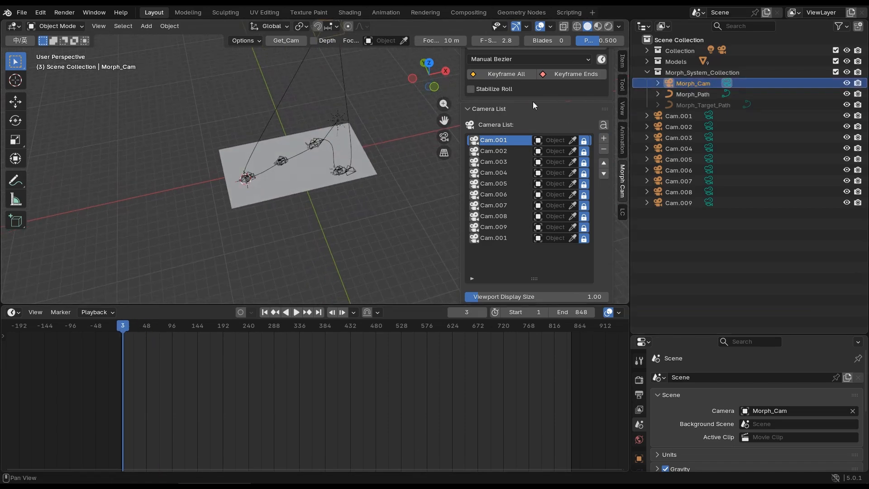
scroll(539, 112, up, 3)
click(508, 117)
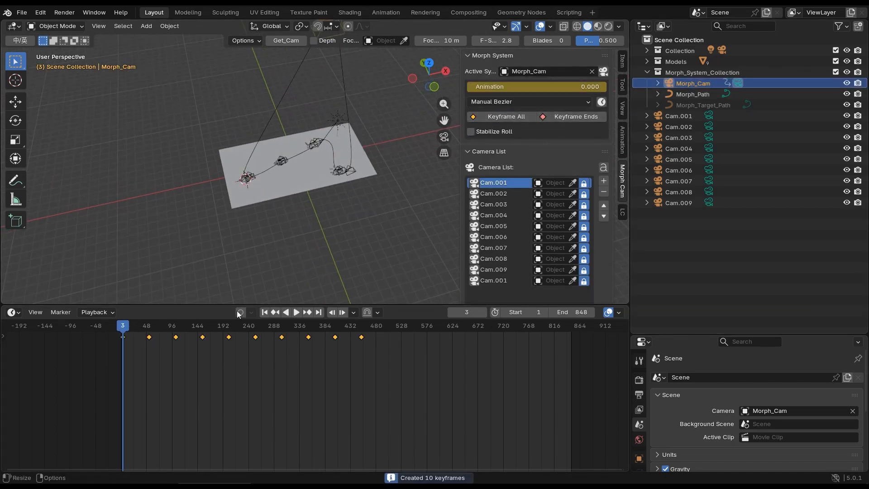
Step: Look through Morph_Cam in Rendered shading and play the start of the animation to check its speed
middle_drag(229, 362, 279, 358)
click(603, 72)
click(609, 26)
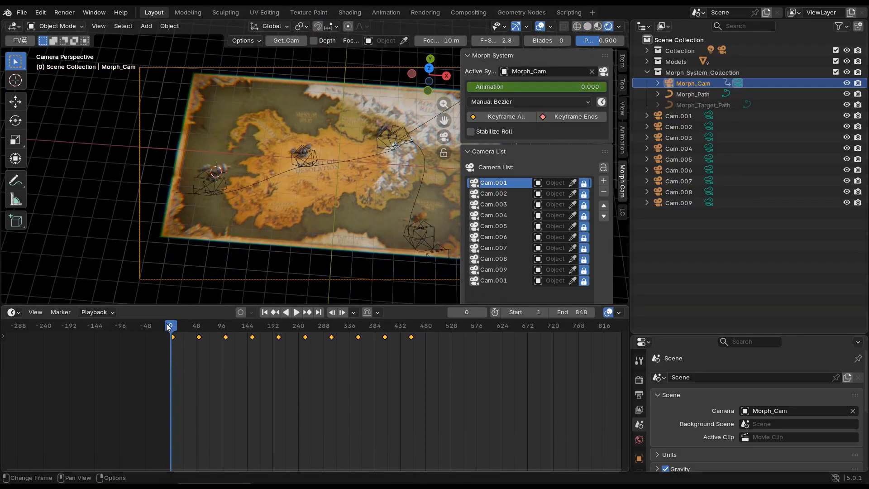
key(space)
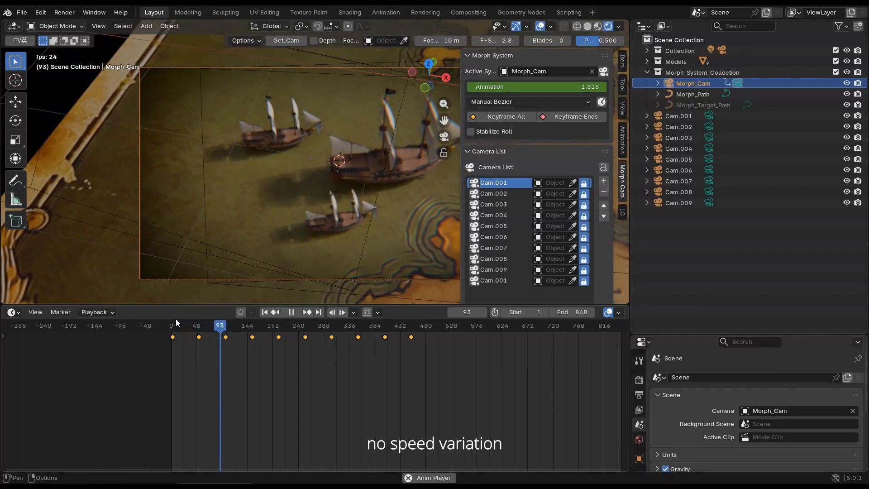
key(space)
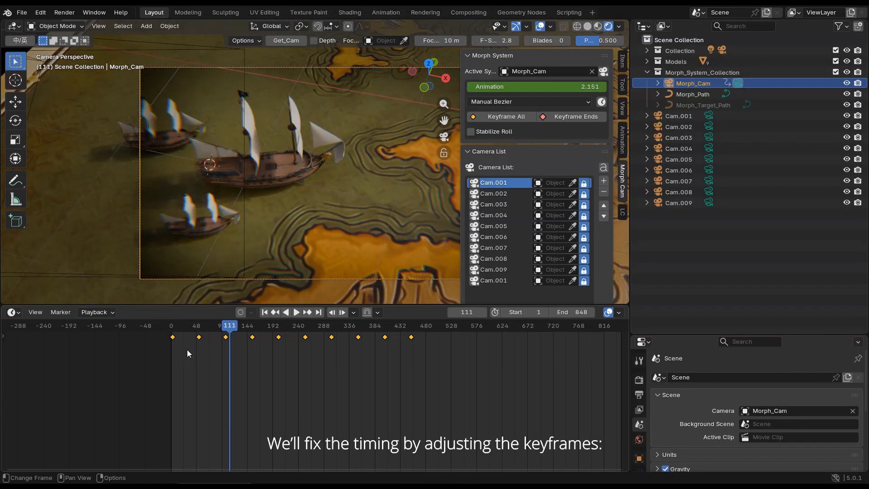
Step: Move the second keyframe to about frame 21 and the fourth keyframe to about frame 126
drag(186, 350, 210, 334)
scroll(221, 347, up, 5)
middle_drag(207, 350, 254, 353)
scroll(254, 353, up, 1)
key(g)
click(219, 352)
drag(256, 349, 275, 335)
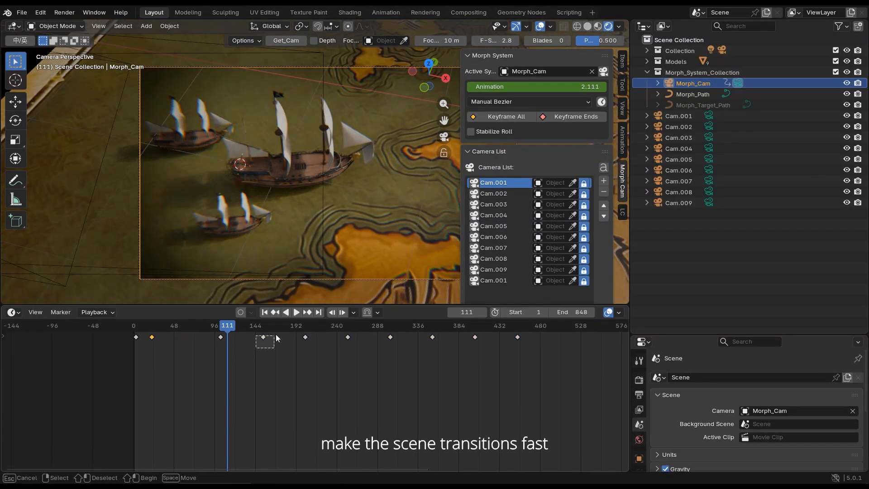
key(g)
click(265, 346)
Step: Move the sixth keyframe to about frame 224 and bring the eighth and tenth keyframes close behind their predecessors
middle_drag(316, 349, 277, 350)
drag(300, 350, 321, 335)
key(g)
click(314, 350)
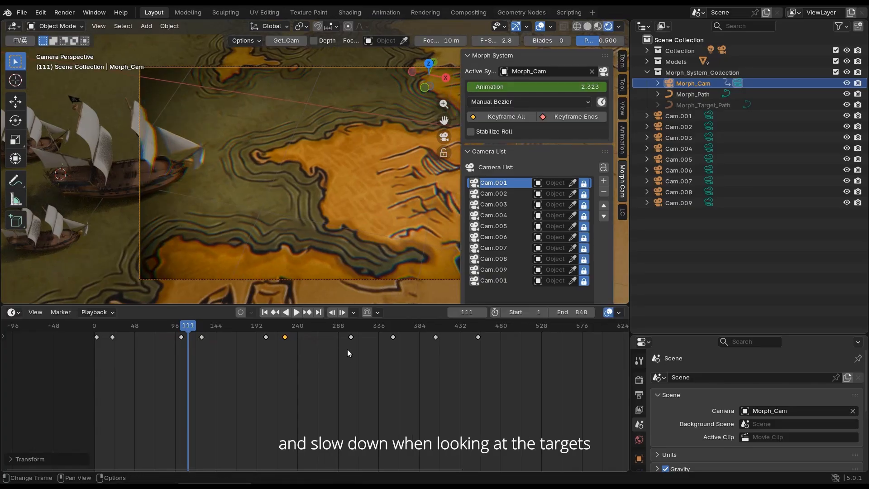
drag(381, 350, 406, 334)
key(g)
click(401, 350)
drag(466, 350, 491, 334)
key(g)
click(480, 344)
Step: Shift the four close keyframe pairs earlier, starting at about frames 86, 176, 259 and 353, and set the end frame to 383
drag(170, 355, 492, 333)
key(g)
click(205, 346)
key(g)
click(280, 346)
click(357, 346)
key(g)
click(452, 339)
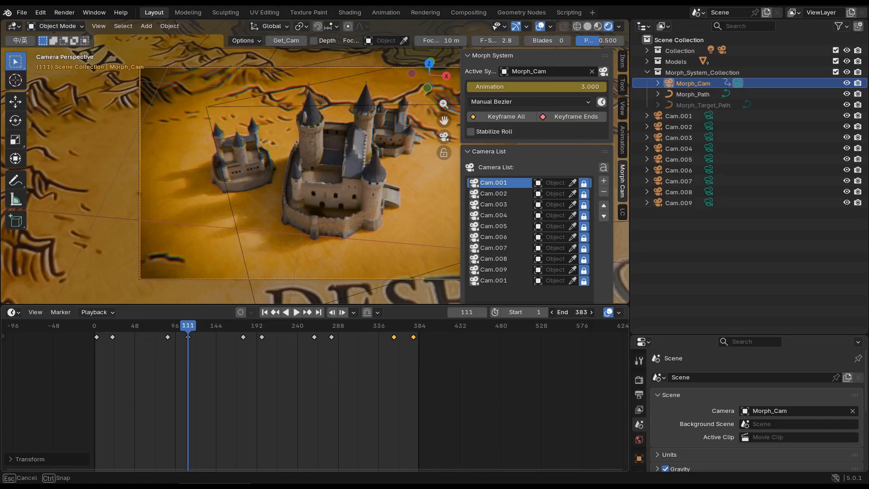
Step: Play the animation from the start to check the new keyframe timing
click(95, 334)
key(space)
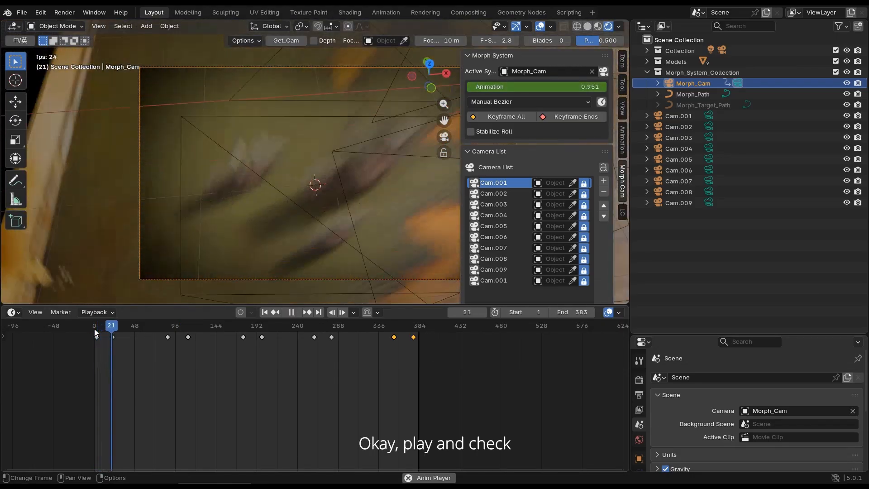
key(space)
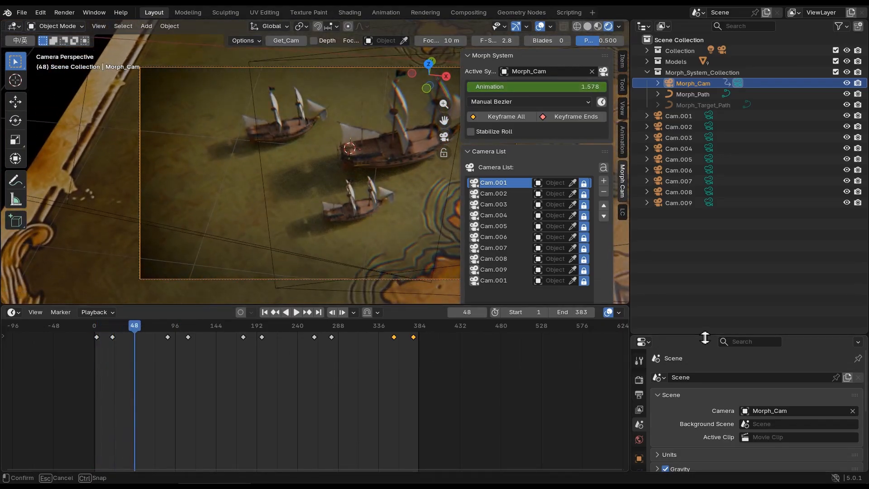
Step: Enlarge the properties area and set Morph_Cam's viewport Passepartout to 1.000
drag(705, 338, 699, 131)
click(638, 298)
scroll(684, 338, down, 7)
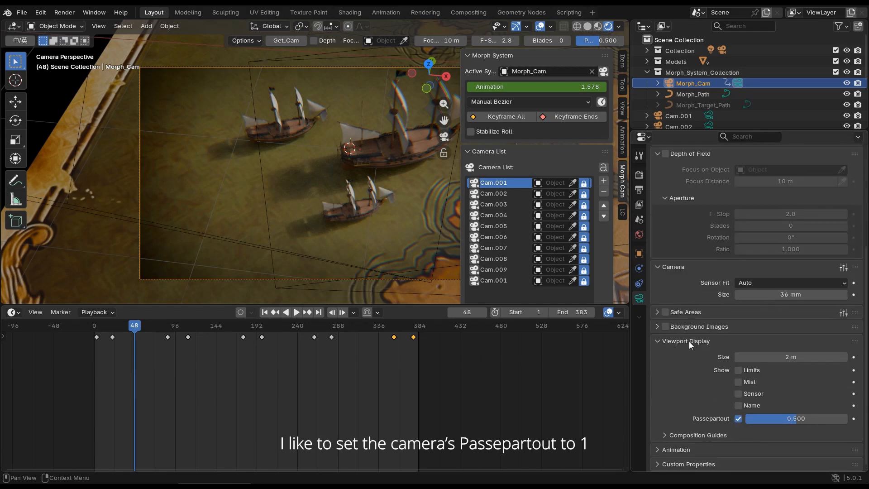
drag(792, 416, 847, 417)
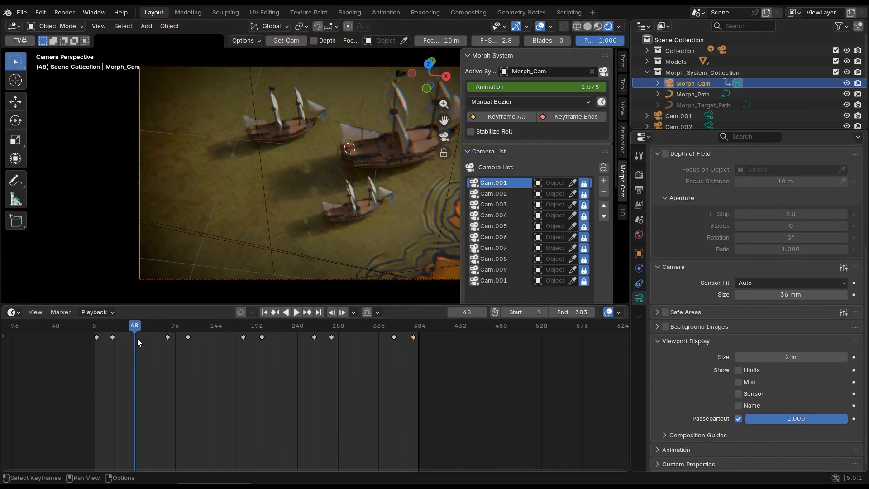
Step: Replay the opening move from the wide map view to the ships
click(94, 327)
key(space)
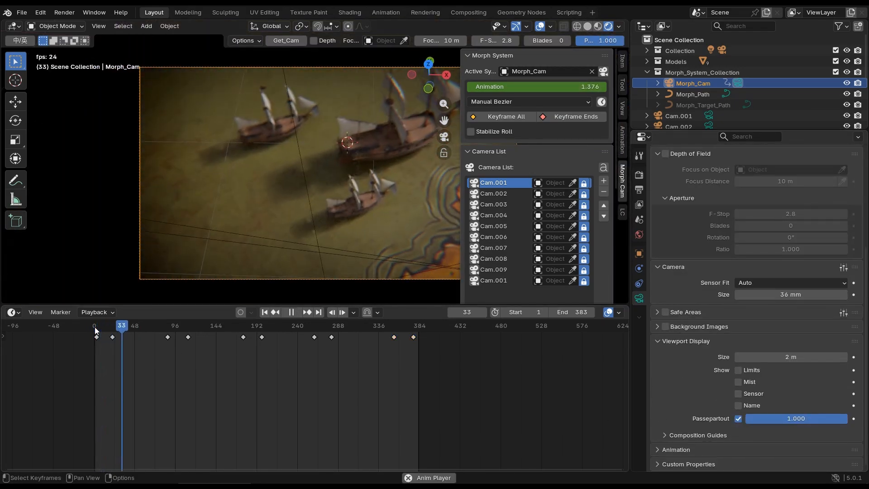
key(space)
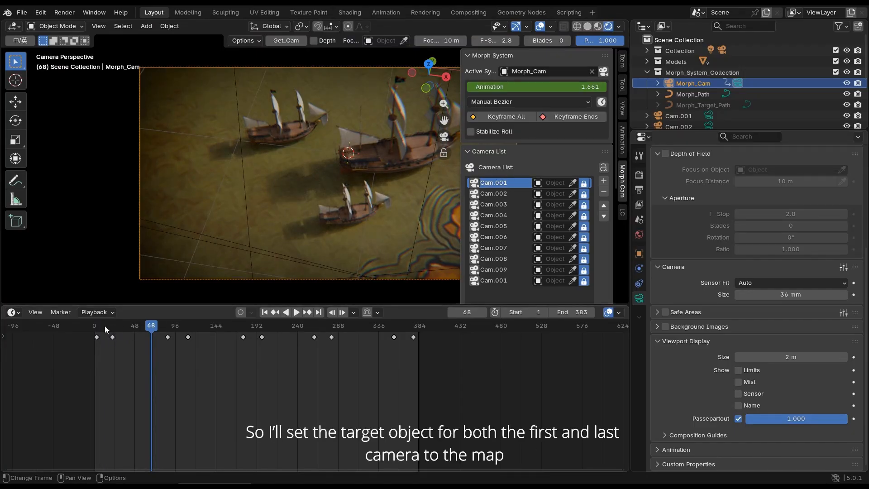
Step: Return to frame 0 and set the map as target object for the first and last camera entries, Cam.001
drag(96, 326, 90, 327)
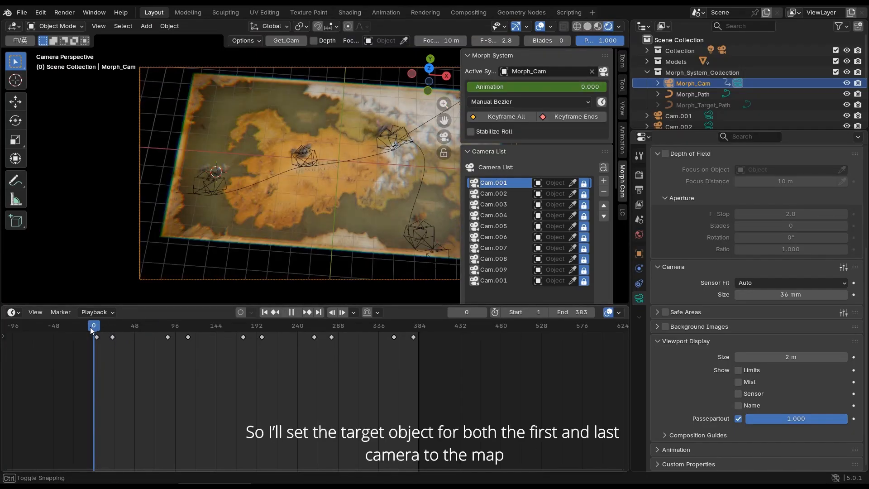
click(572, 183)
click(358, 179)
middle_drag(534, 289, 536, 257)
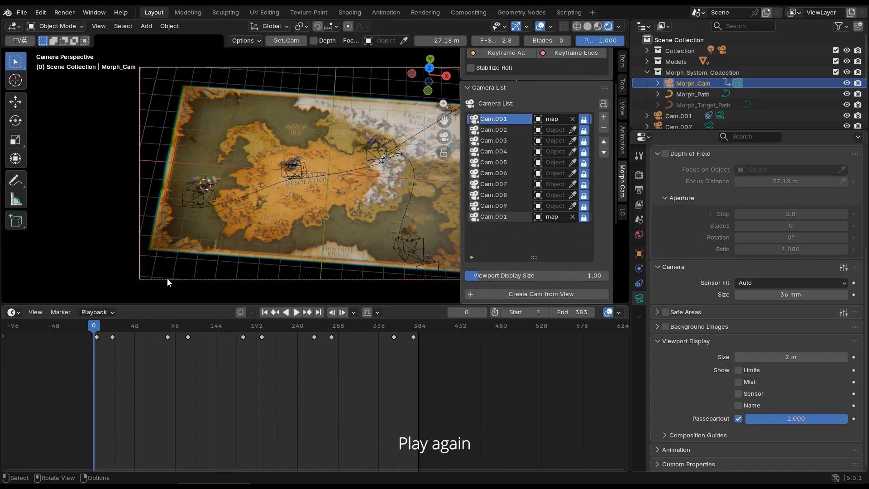
Step: Play the animation and examine the camera's speed around the ships and the castle
key(space)
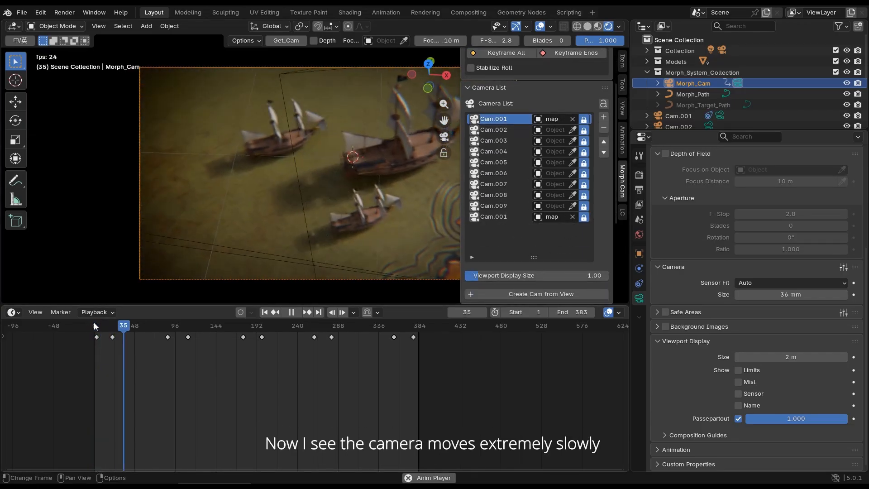
key(space)
key(space)
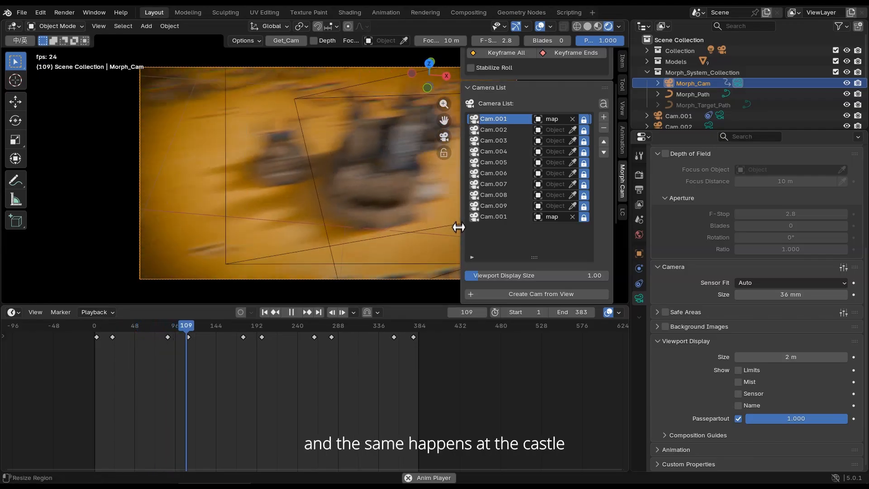
key(space)
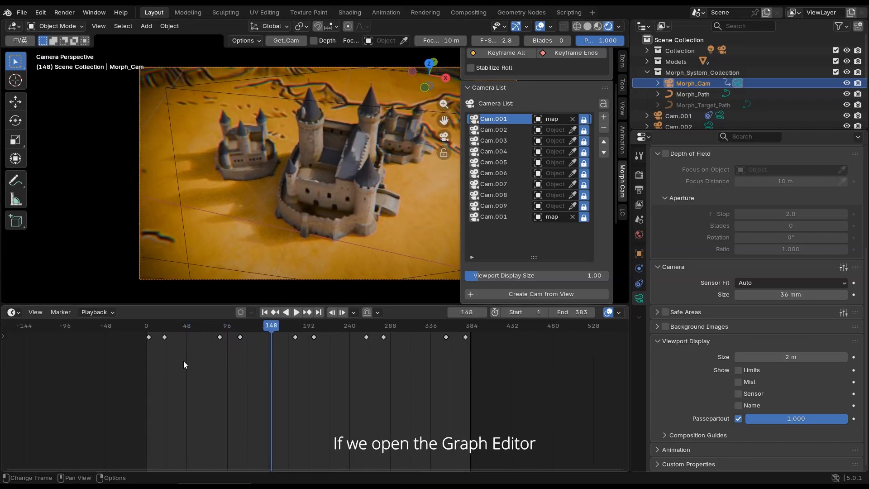
Step: Switch the timeline to the Graph Editor and examine the Morph_Factor curve between the keyframes
key(ctrl+Tab)
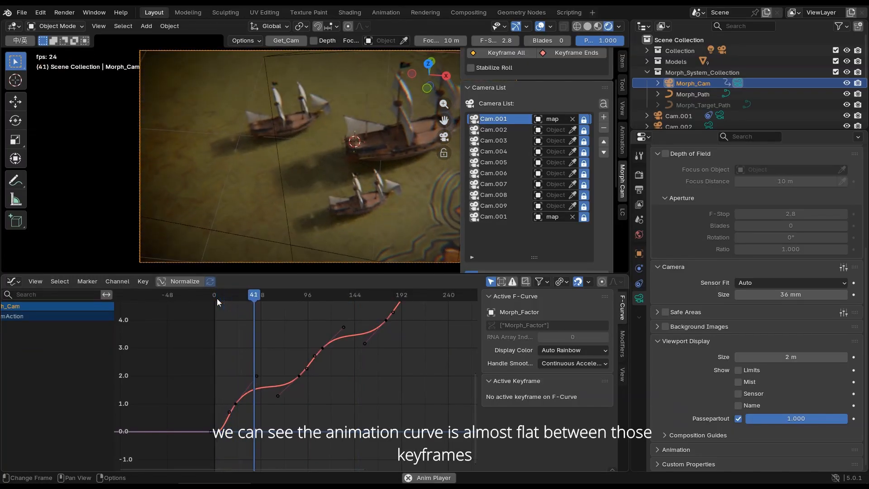
key(space)
scroll(265, 392, up, 3)
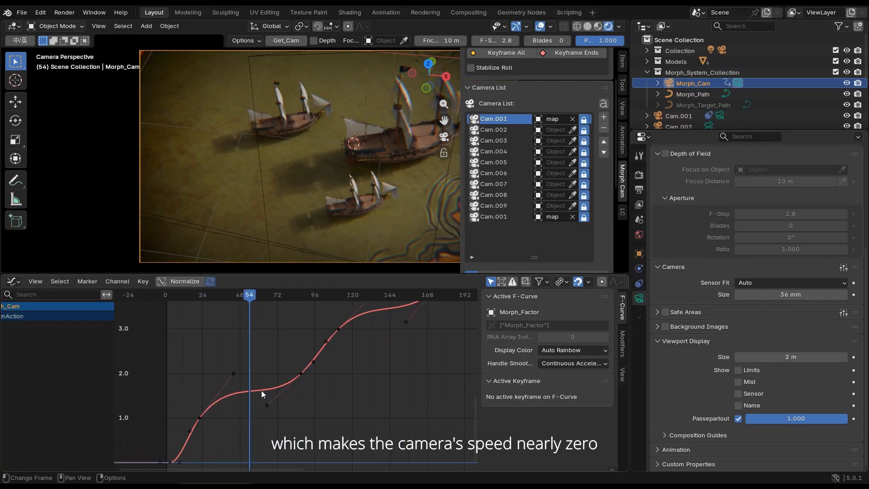
scroll(269, 385, down, 8)
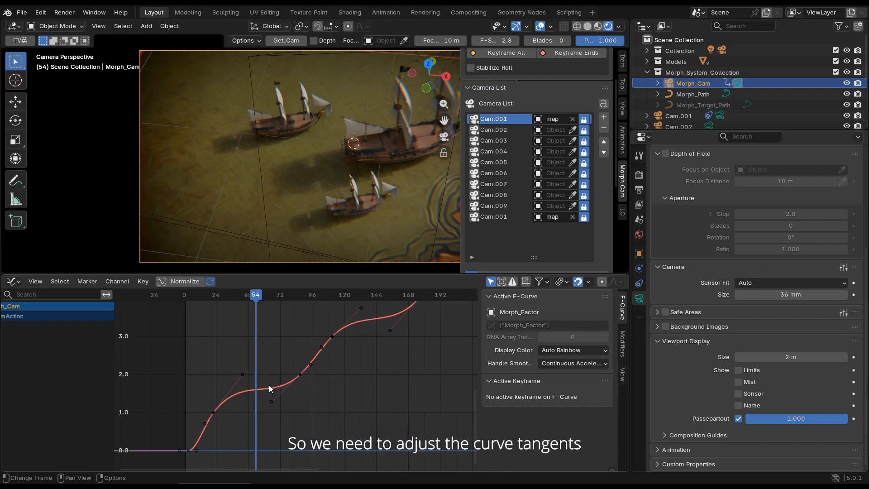
scroll(333, 384, up, 2)
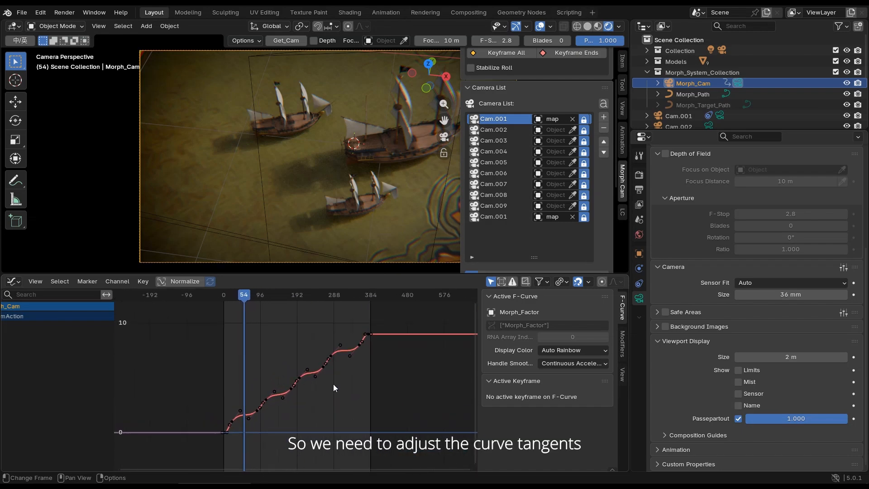
Step: Select the Morph_Factor keyframes between the first and last ones and set the pivot point to Individual Centers
drag(395, 430, 205, 338)
scroll(221, 365, up, 1)
mouse_move(237, 368)
middle_down()
mouse_move(214, 355)
mouse_move(230, 382)
middle_up()
scroll(213, 355, up, 3)
scroll(230, 383, up, 3)
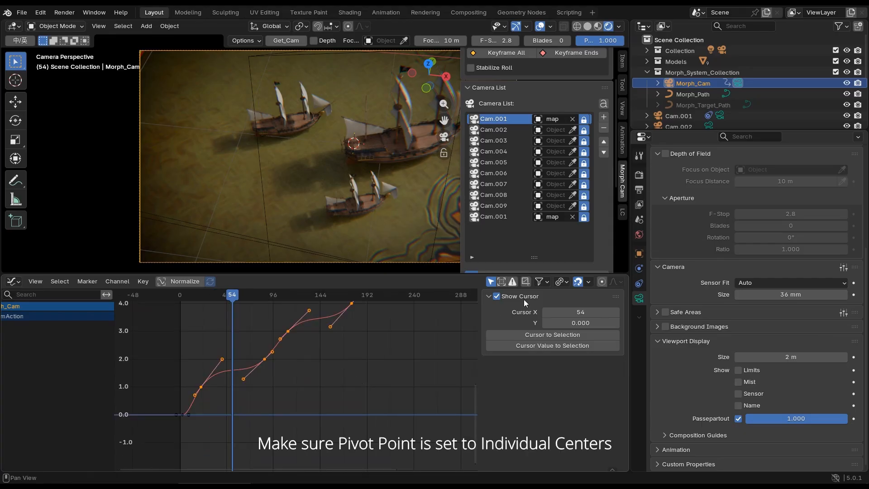
click(564, 282)
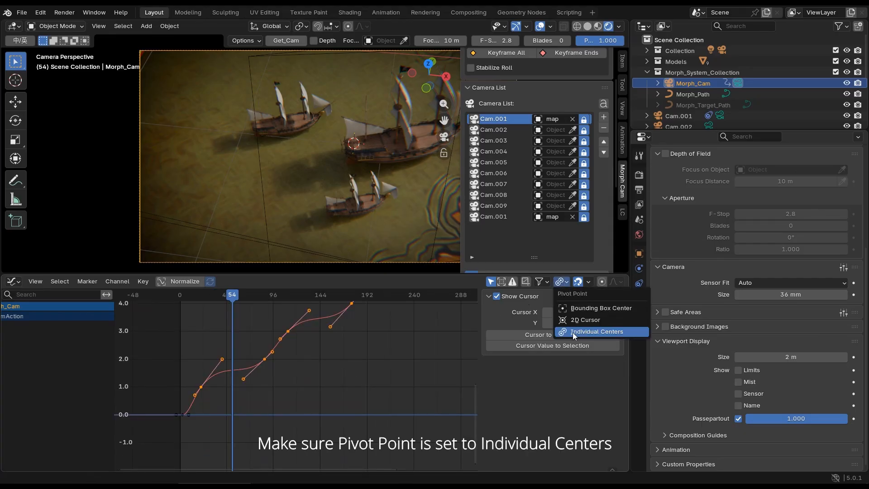
click(573, 333)
Step: Rotate the selected keyframes' tangents to flatten the curve's slope at each key, evening out the camera's speed
scroll(379, 346, down, 4)
mouse_move(359, 363)
middle_down()
mouse_move(332, 397)
mouse_move(354, 368)
middle_up()
scroll(354, 367, up, 5)
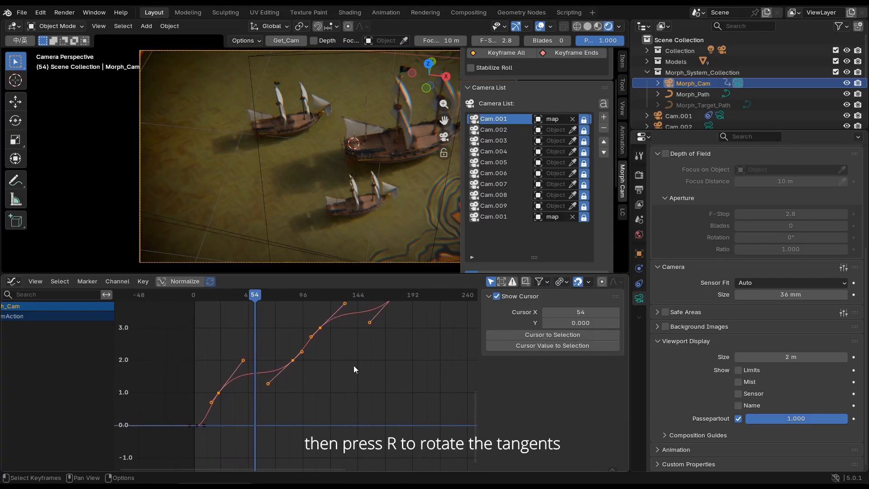
key(r)
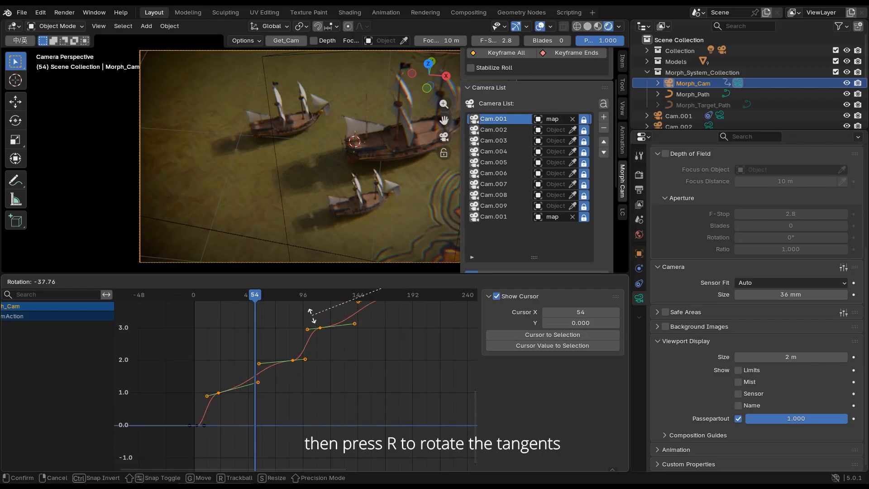
click(311, 309)
mouse_move(329, 353)
middle_down()
mouse_move(320, 357)
mouse_move(321, 379)
mouse_move(329, 349)
middle_up()
key(r)
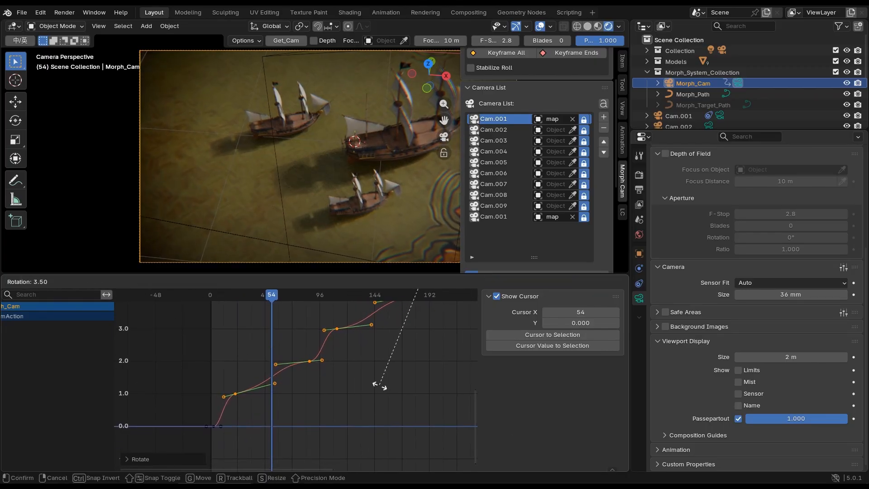
click(385, 397)
Step: Replay the animation from frame 1 to check the camera's speed with the adjusted tangents
click(210, 299)
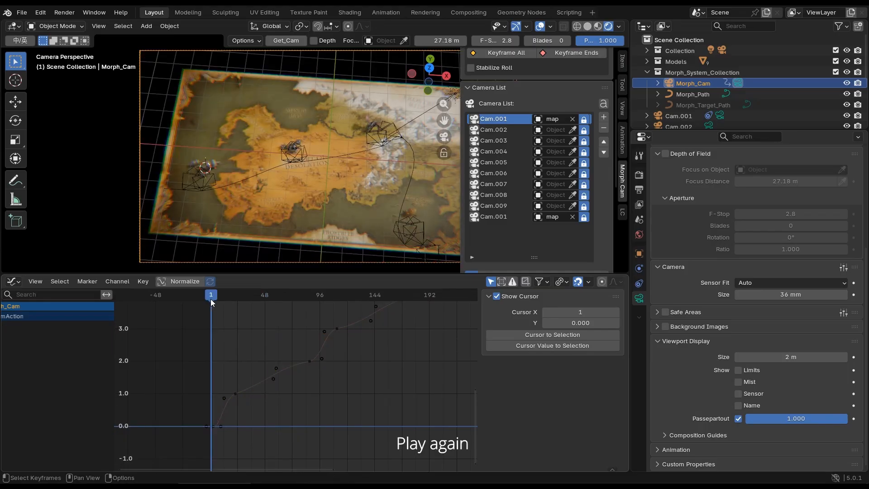
key(space)
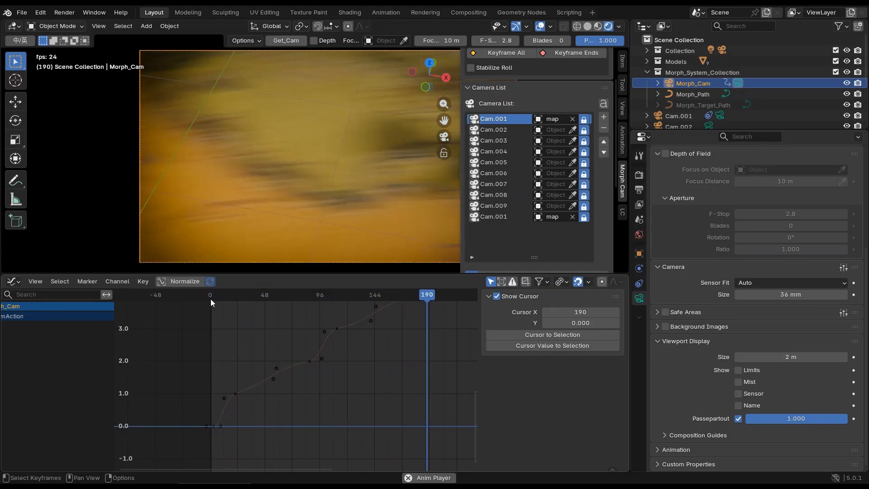
middle_drag(393, 358, 270, 412)
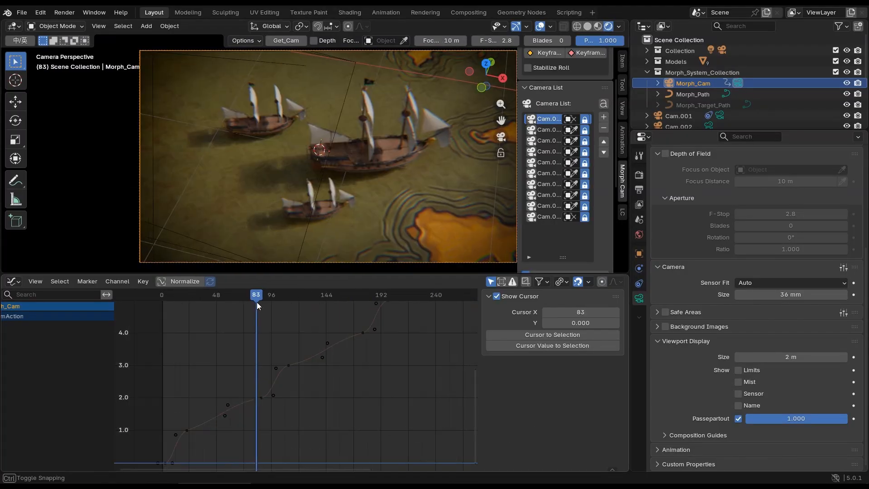
Step: Scrub through the ships, castle and dragon sections to examine where the camera is aiming
drag(257, 302, 311, 304)
scroll(283, 317, down, 4)
middle_drag(282, 317, 212, 362)
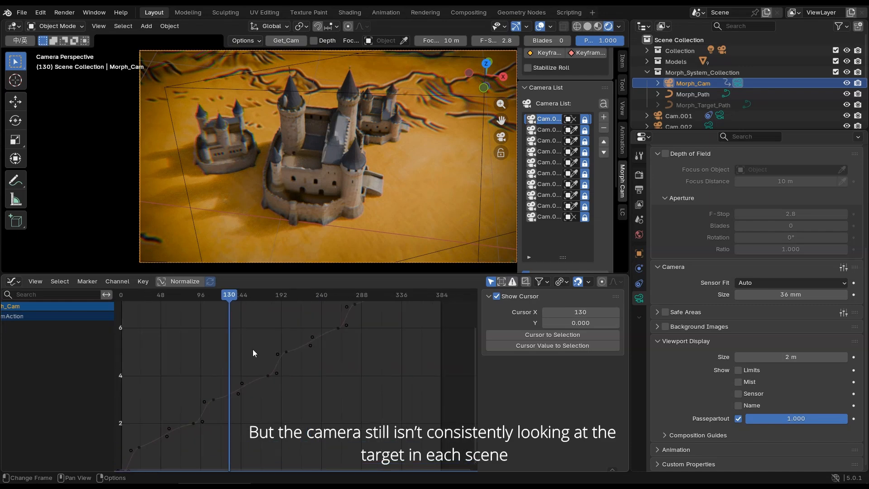
drag(256, 298, 315, 273)
middle_drag(179, 338, 226, 326)
scroll(227, 329, down, 2)
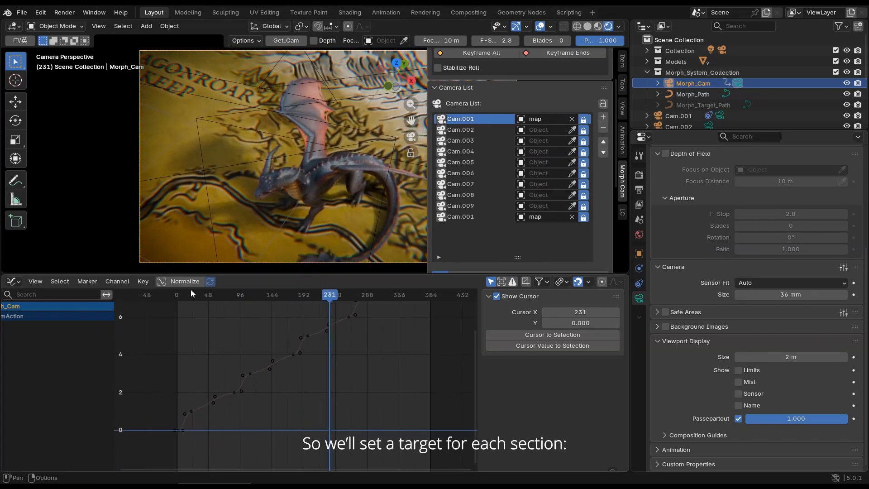
Step: Go to frame 29 and add a cube empty at the ships
drag(196, 300, 195, 300)
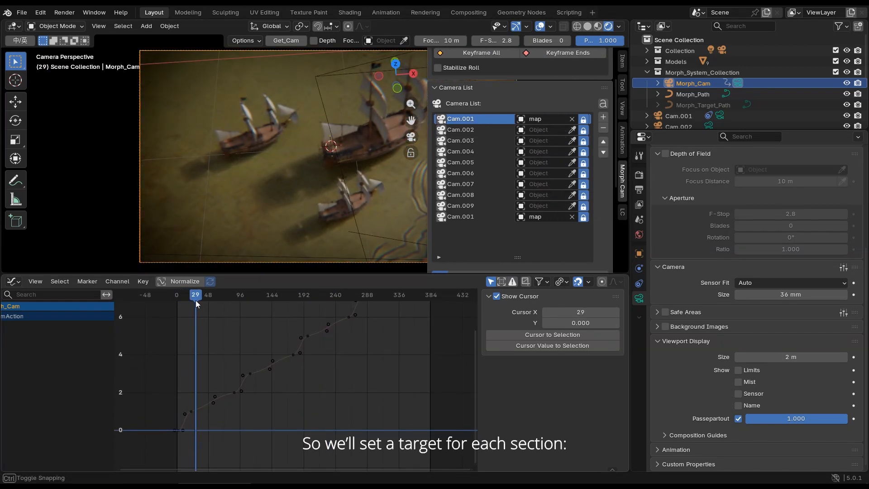
shift+middle_drag(294, 164, 191, 168)
key(shift+a)
mouse_move(190, 162)
click(294, 206)
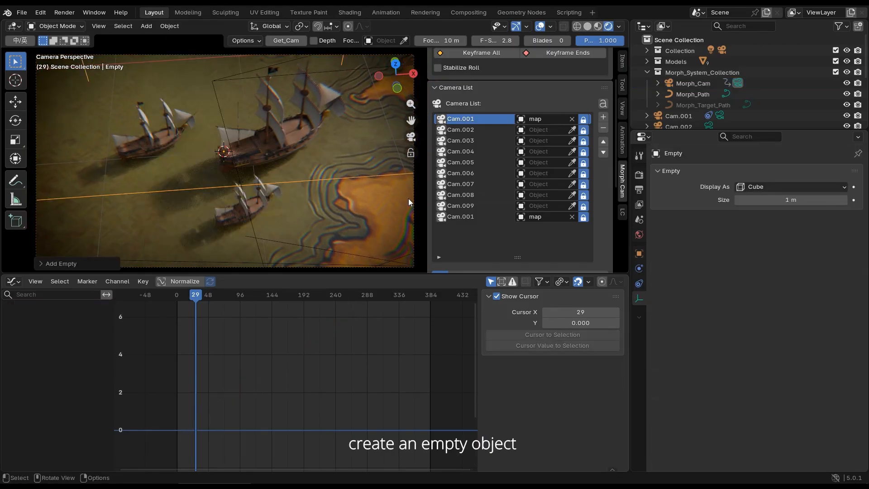
Step: Set the ships' empty as the target object for Cam.002 and Cam.003
click(462, 129)
click(294, 156)
shift+middle_drag(295, 156, 289, 159)
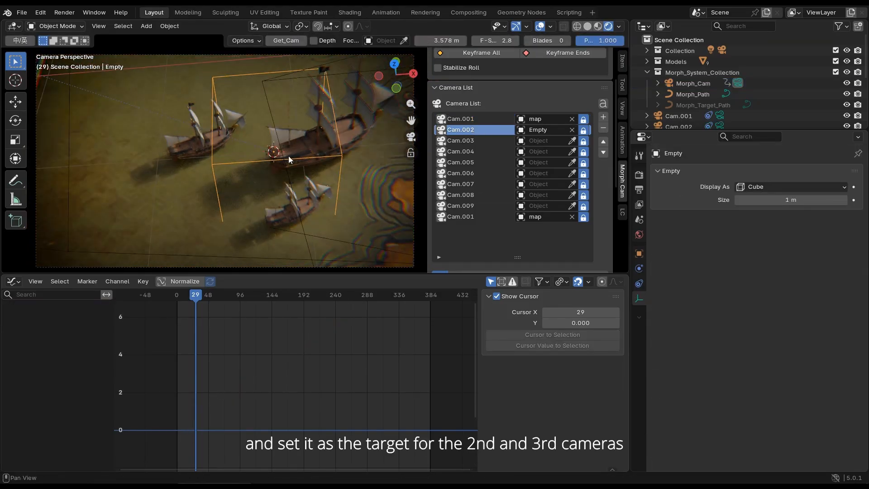
click(349, 155)
shift+middle_drag(349, 155, 340, 159)
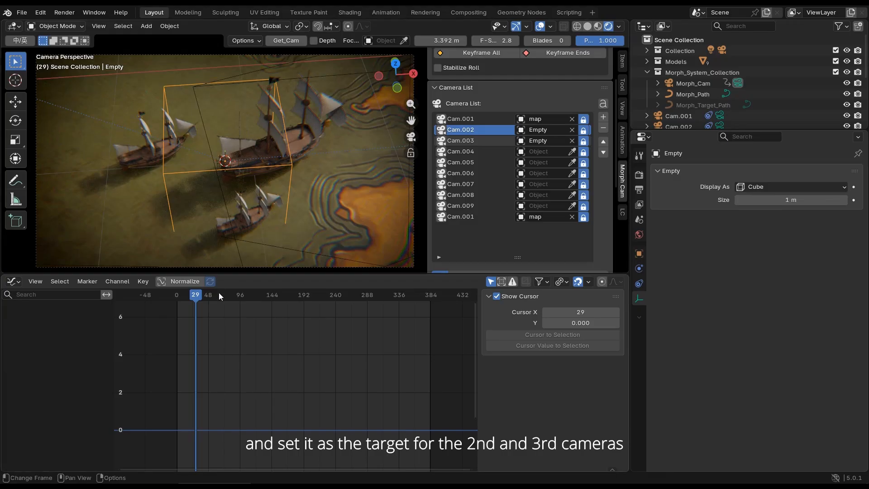
Step: Go to frame 121, add a second cube empty at the castle and scale it down
drag(219, 293, 257, 294)
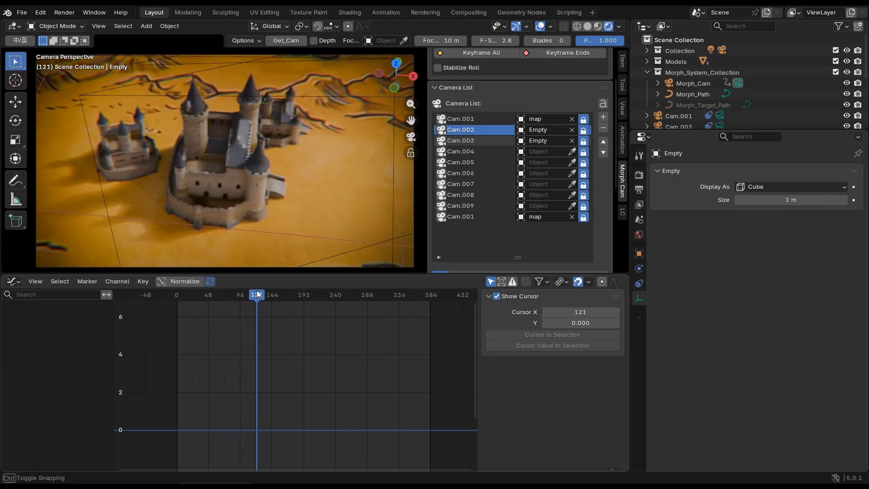
key(shift+a)
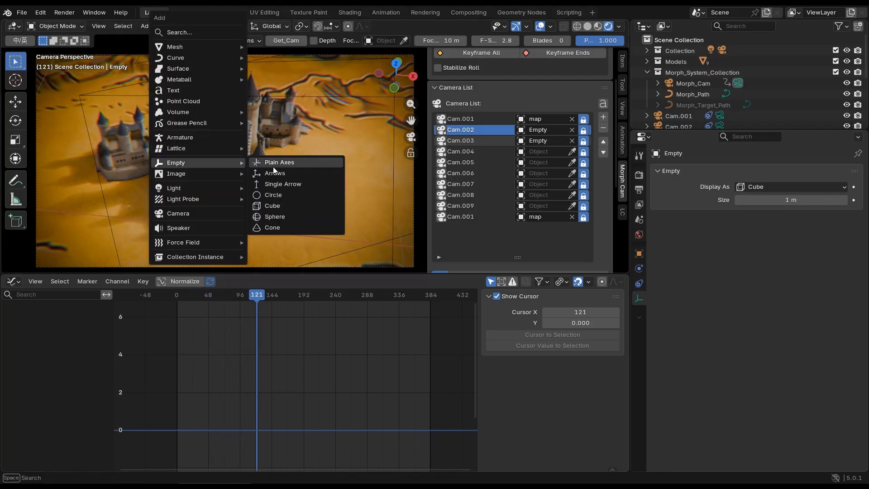
click(333, 204)
key(s)
click(265, 168)
Step: Set the castle's empty as the target object for Cam.004 and Cam.005
click(464, 153)
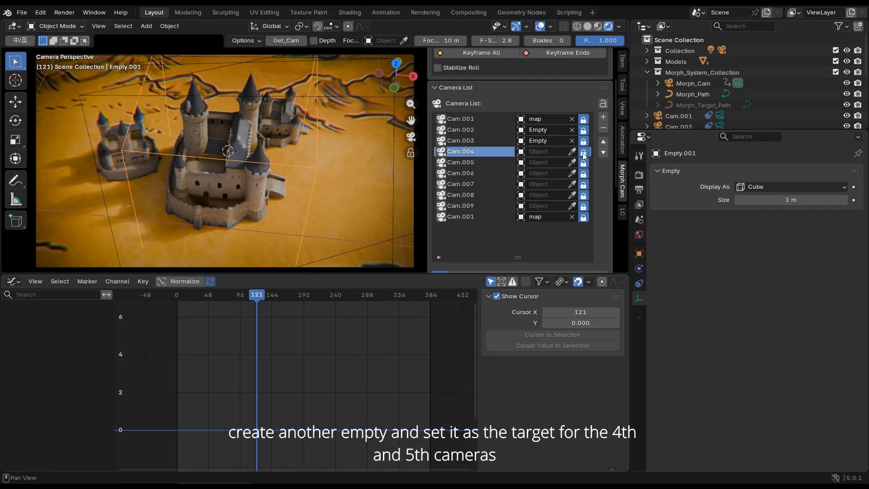
click(317, 171)
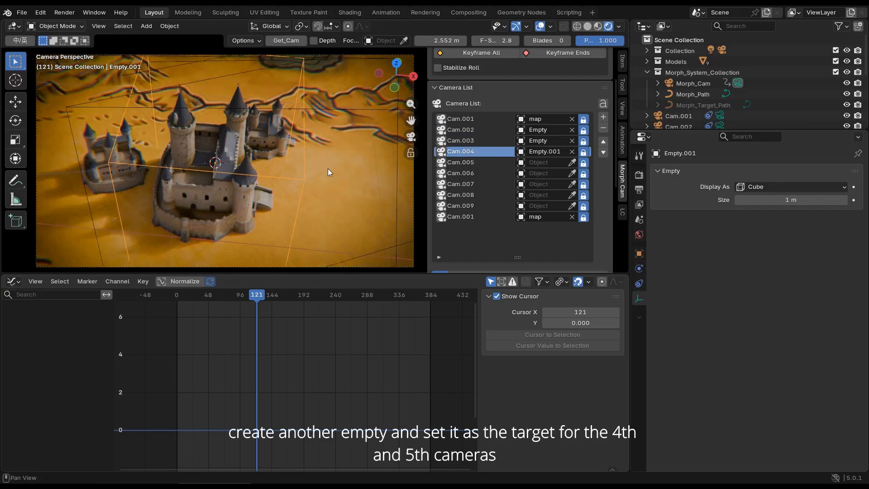
click(573, 163)
click(293, 179)
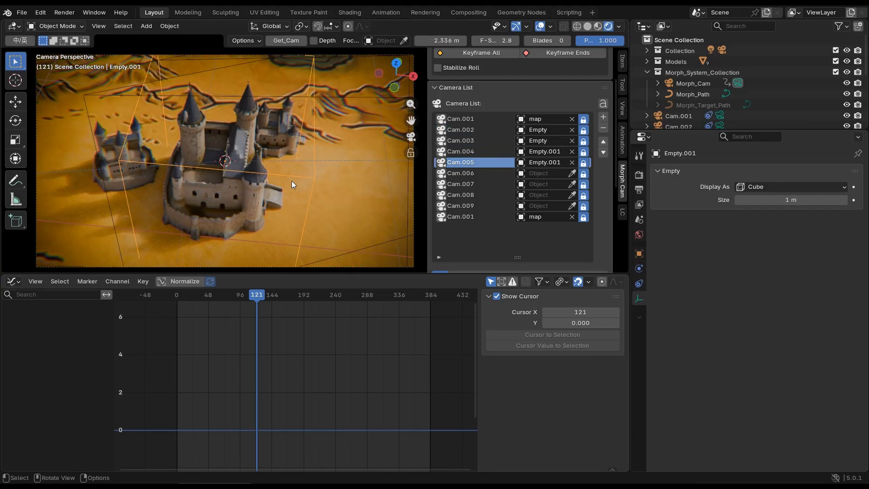
Step: Go to frame 204 and set the dragon as the target object for Cam.006 and Cam.007
drag(297, 295, 311, 297)
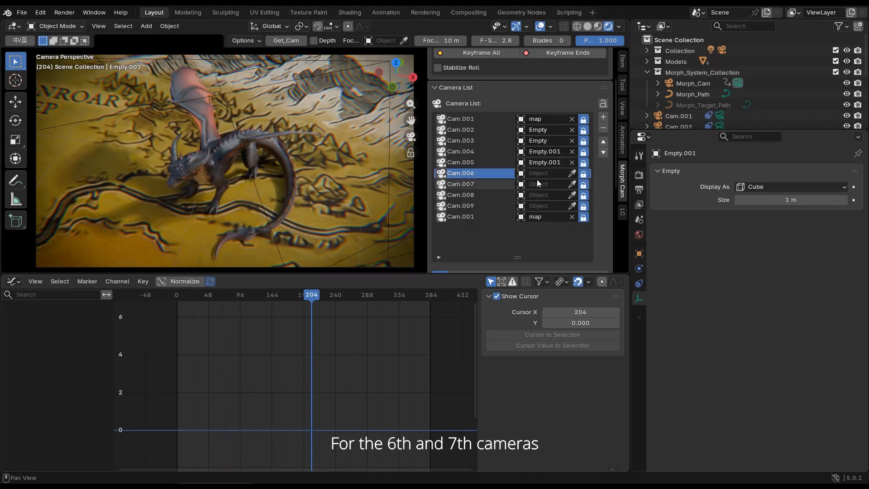
click(214, 164)
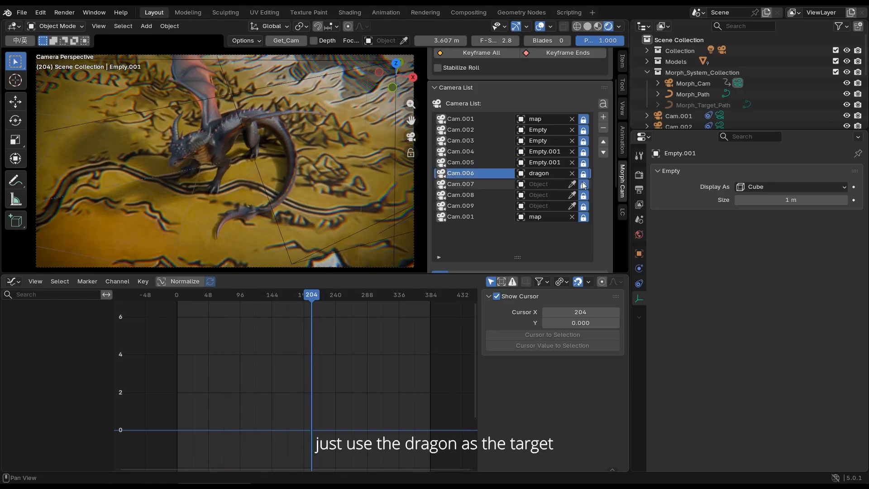
click(266, 145)
Step: Go to frame 283 and set the sea monster as the target object for Cam.008 and Cam.009
drag(311, 295, 365, 295)
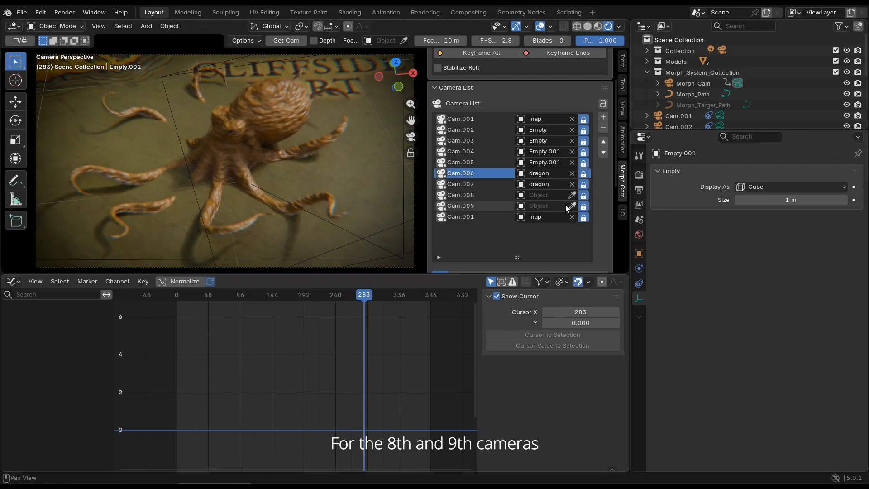
click(234, 134)
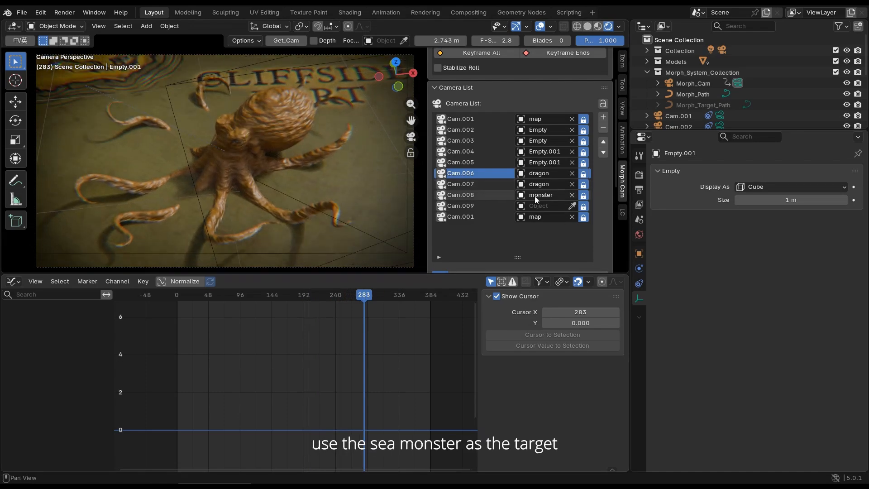
click(572, 206)
click(249, 171)
Step: Play the animation from frame 0 to check that the camera follows the new targets
click(176, 296)
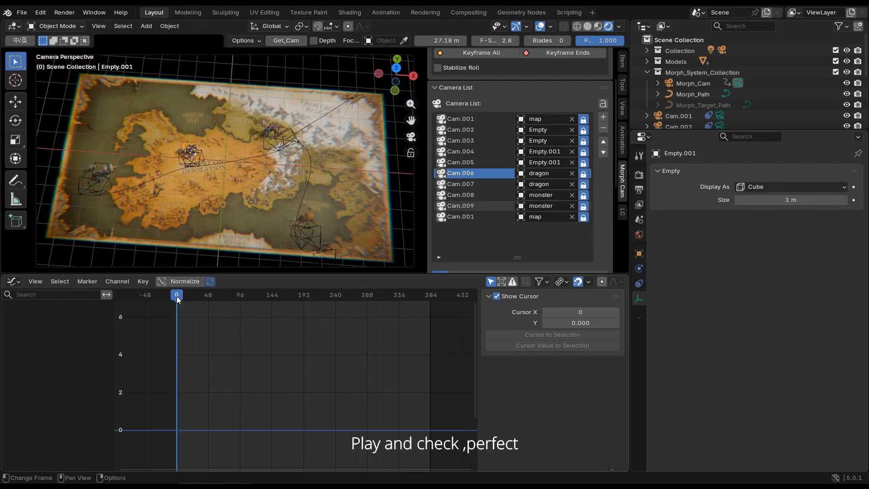
key(space)
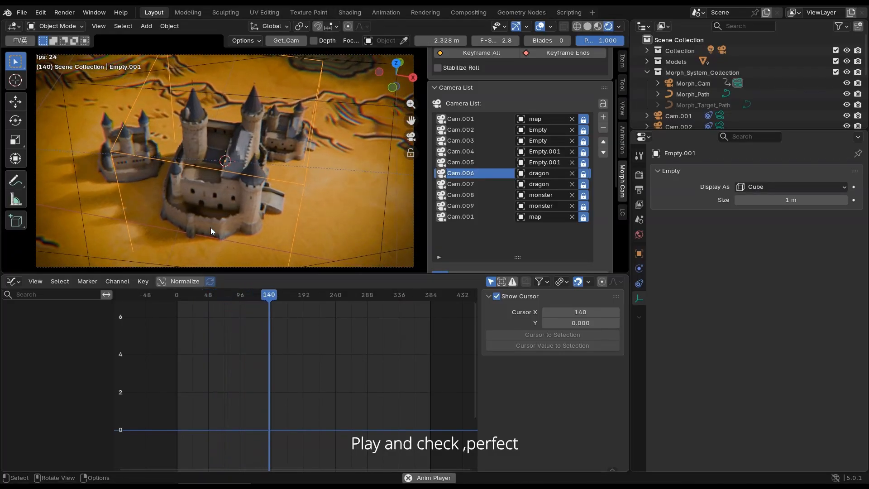
key(space)
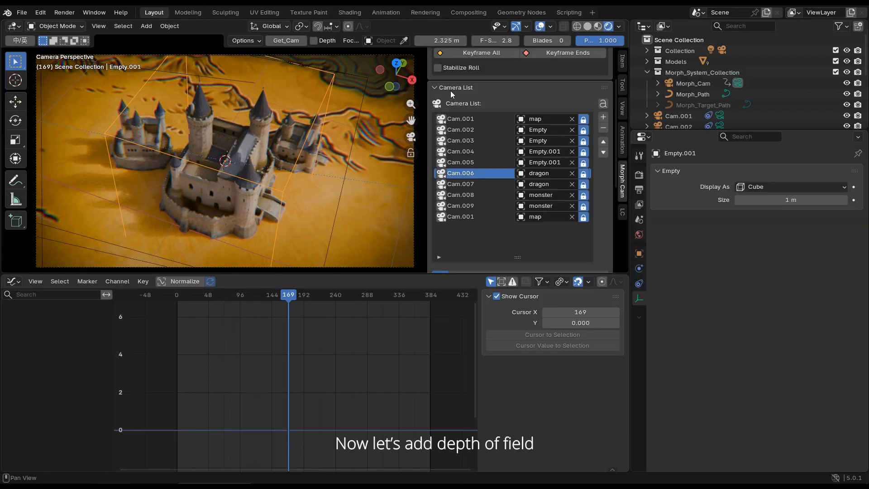
Step: Select Morph_Cam, turn on its Depth of Field and try to change the F-Stop
click(685, 83)
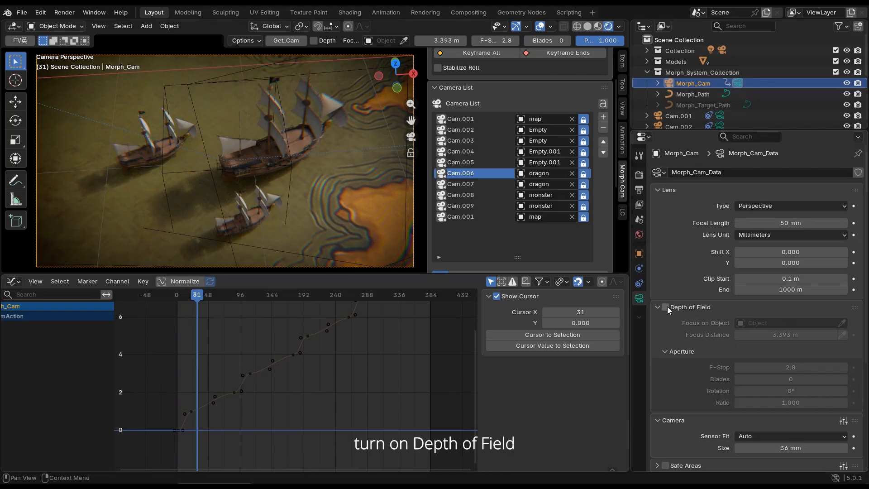
click(665, 307)
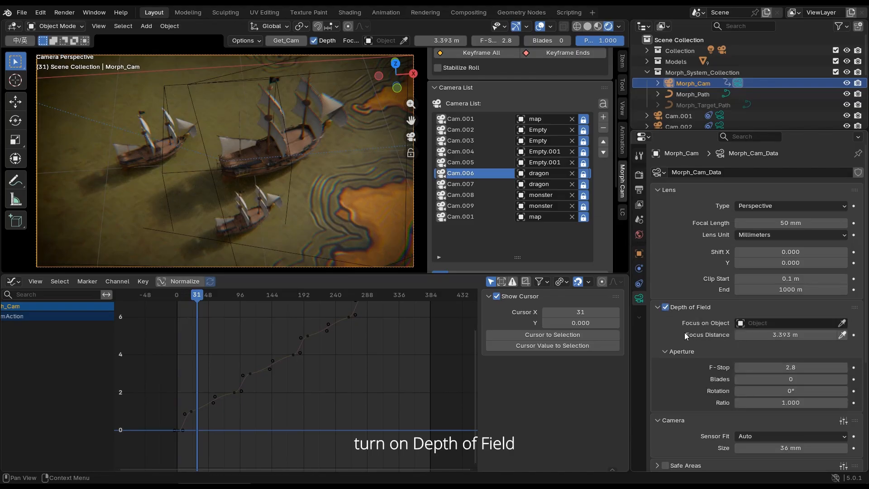
mouse_move(772, 367)
mouse_down()
mouse_move(742, 367)
mouse_move(769, 372)
mouse_up()
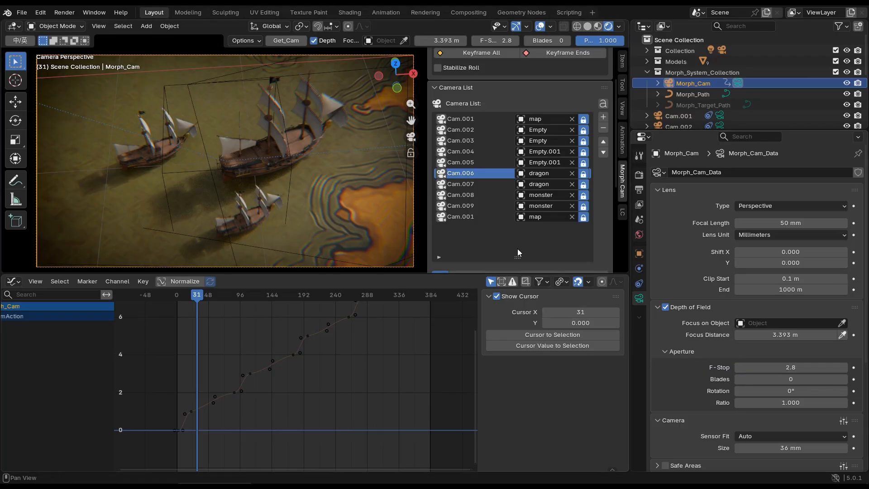
Step: Turn off Mix F-Stop in the morph parameters and set Morph_Cam's F-Stop to 0.3
click(450, 87)
scroll(452, 110, up, 3)
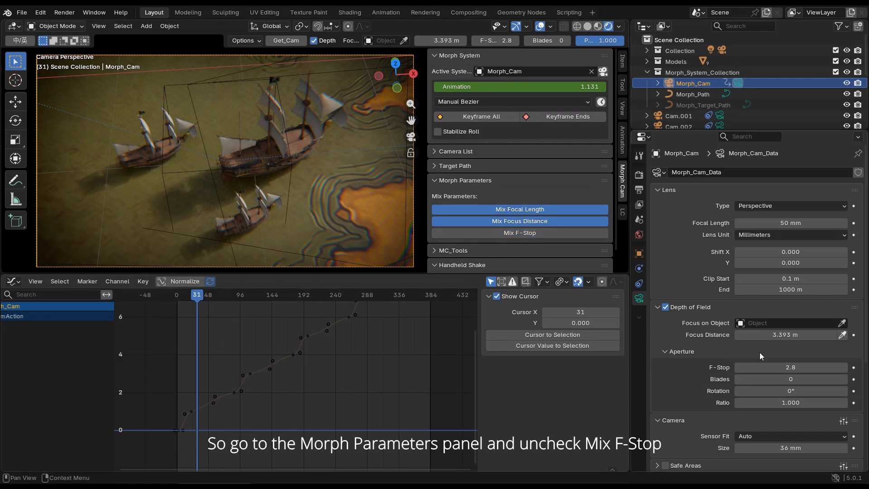
drag(790, 367, 753, 367)
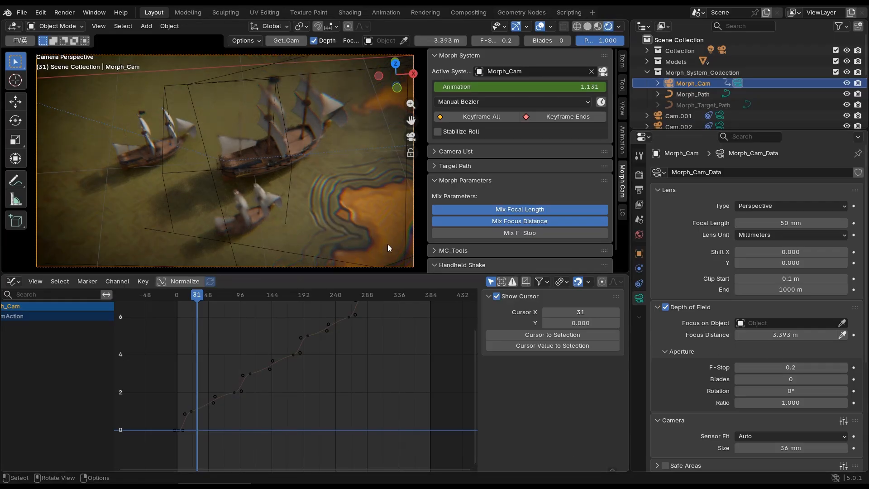
click(845, 367)
Step: Go to frame 207, examine the dragon's focus and the Cam.006 and Cam.007 targets, and select the dragon model
drag(233, 299, 313, 295)
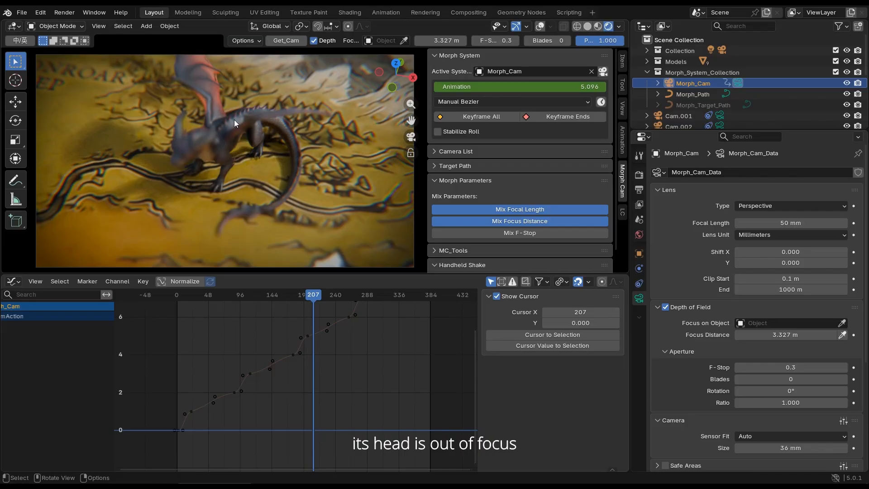
click(457, 151)
scroll(480, 186, down, 3)
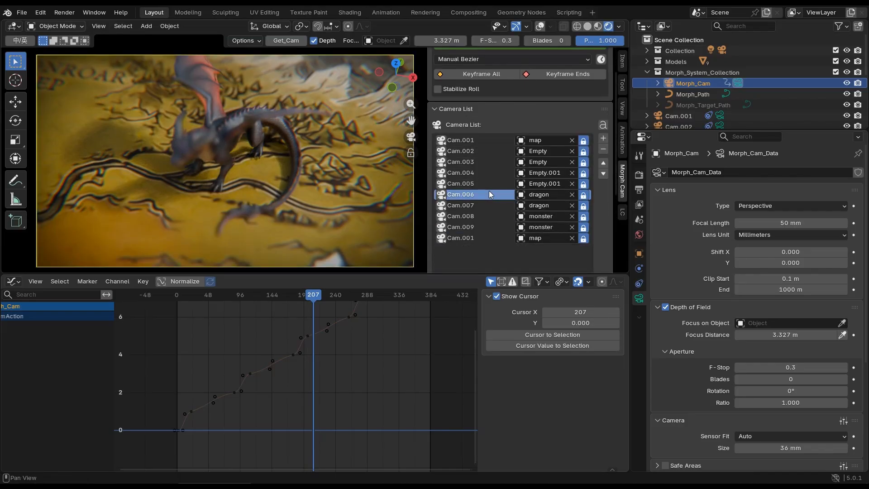
click(480, 202)
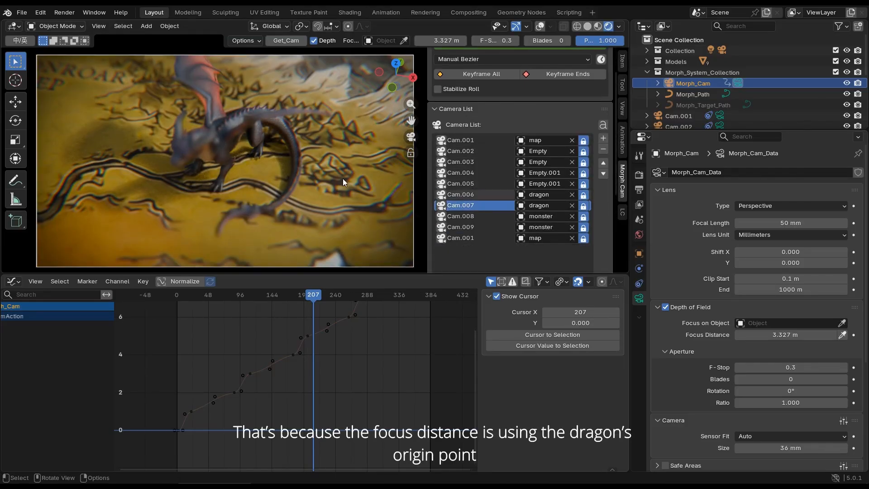
click(231, 126)
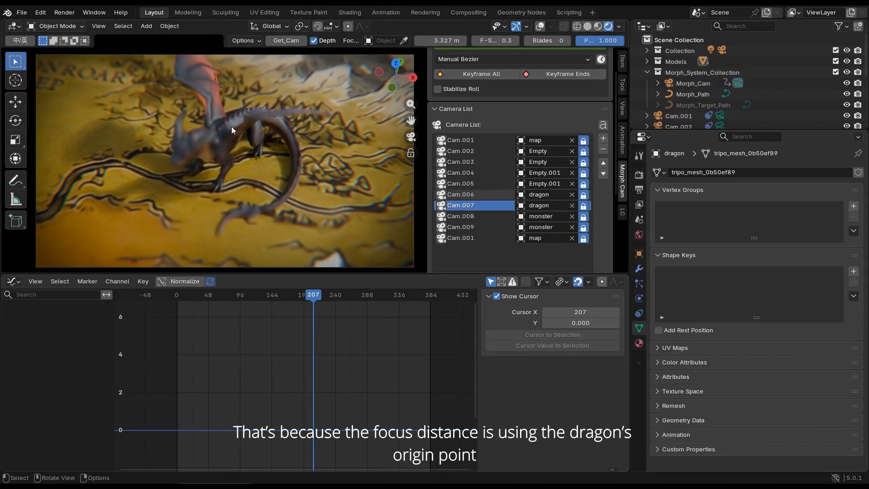
Step: Show the viewport overlays and unlock the dragon targets of Cam.006 and Cam.007 in the camera list
click(540, 25)
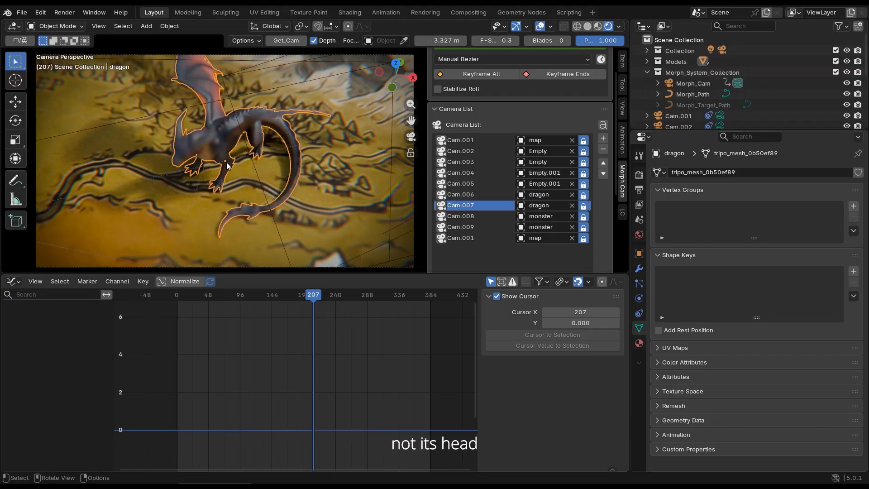
click(470, 194)
scroll(601, 193, down, 3)
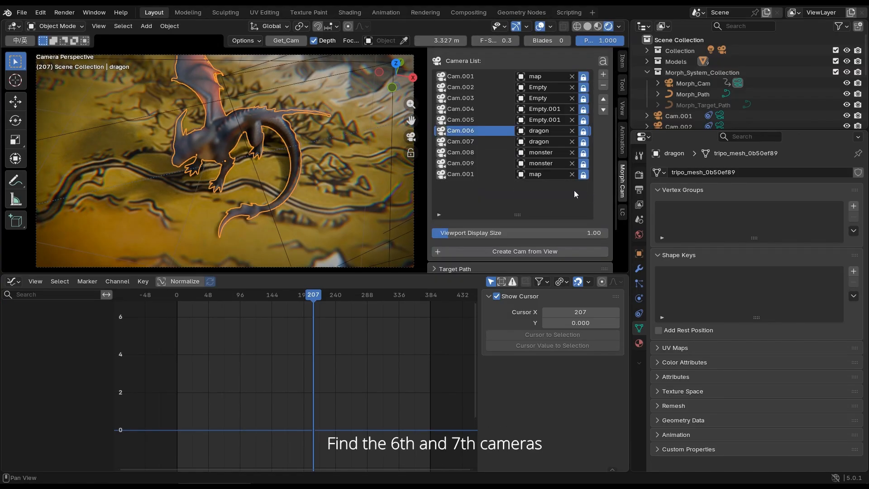
click(583, 131)
click(583, 141)
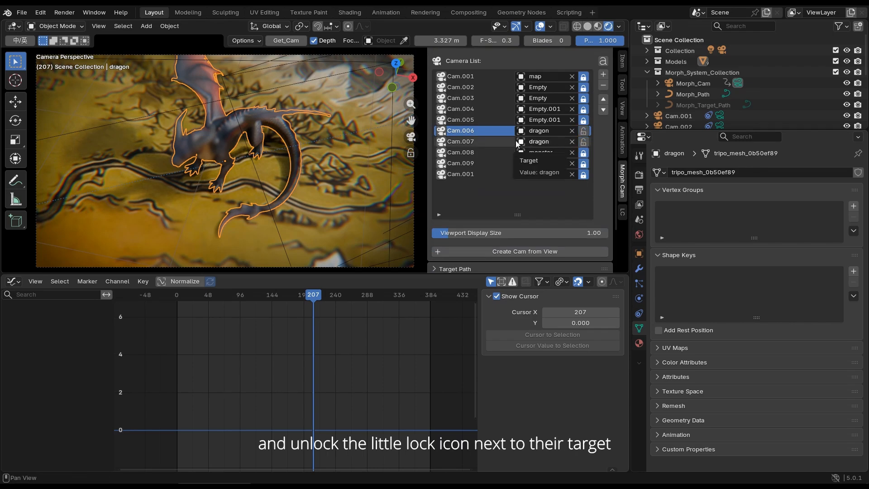
Step: Look through Cam.006 and pick its depth of field distance on the dragon's head
click(441, 131)
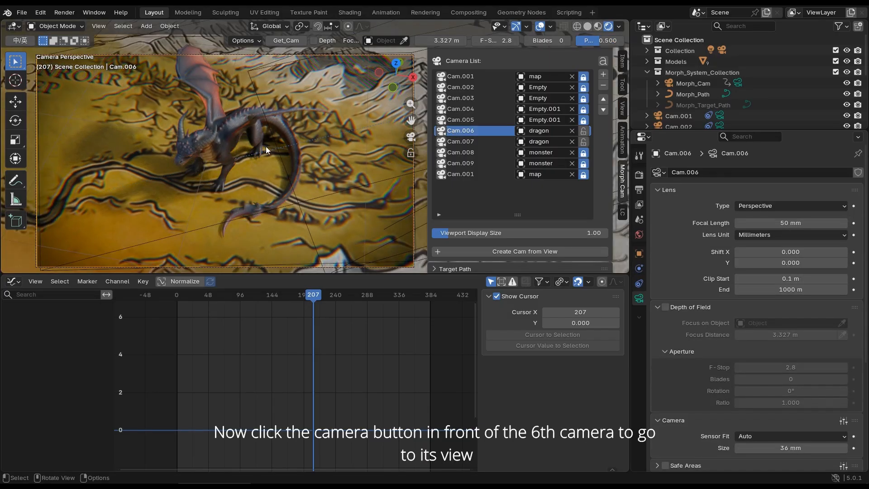
right_click(199, 142)
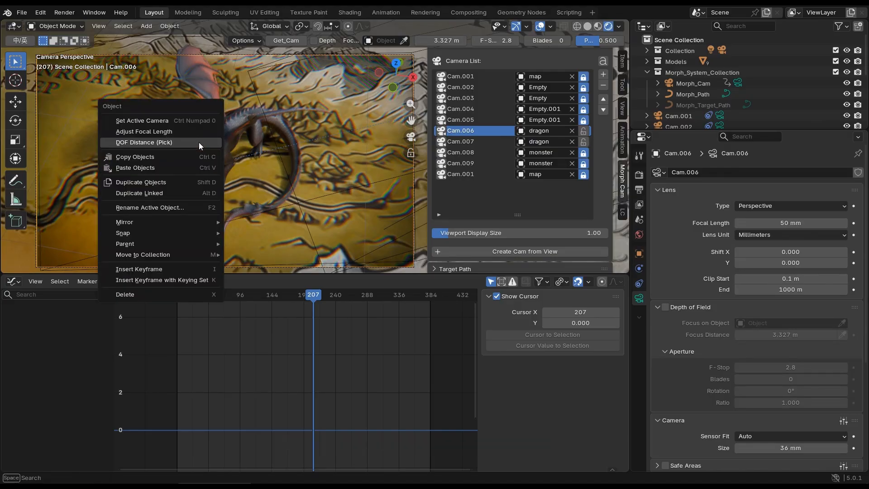
click(199, 142)
click(189, 149)
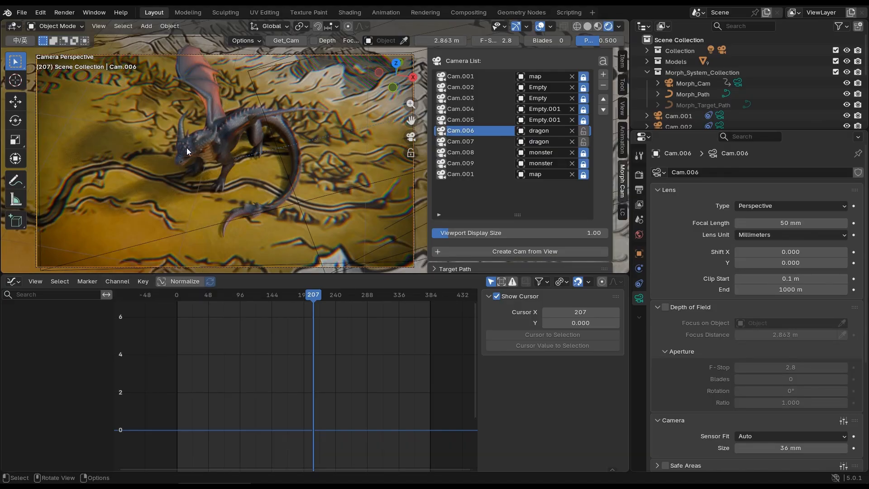
Step: Look through Cam.007 and pick its depth of field distance on the dragon's head
click(441, 141)
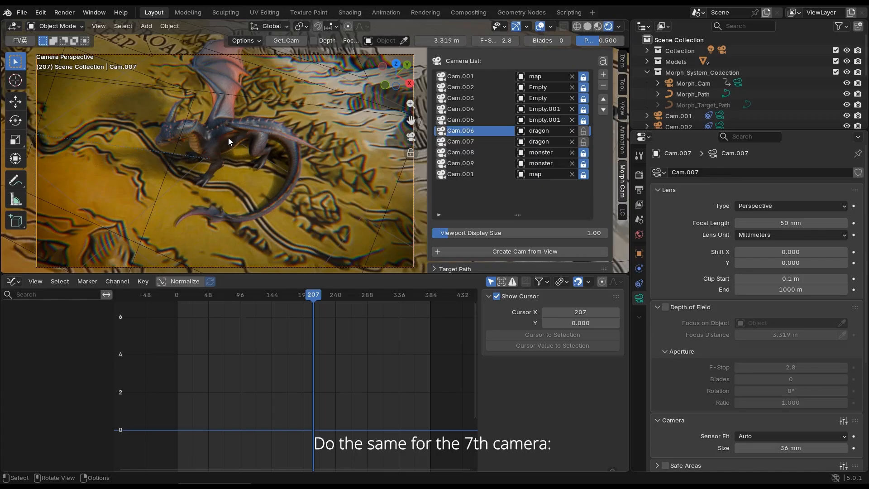
right_click(175, 132)
click(175, 132)
click(180, 119)
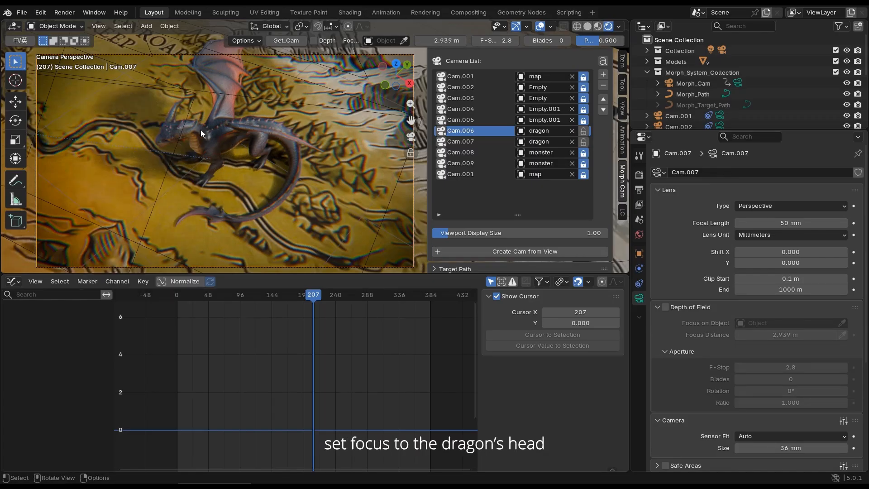
Step: Switch the view back to Morph_Cam and scrub to frame 384 to check the focus
scroll(592, 86, up, 4)
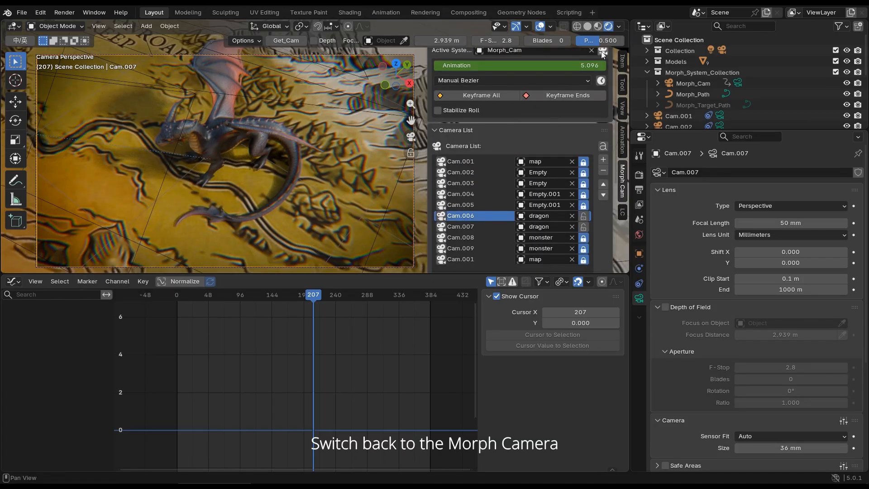
click(603, 51)
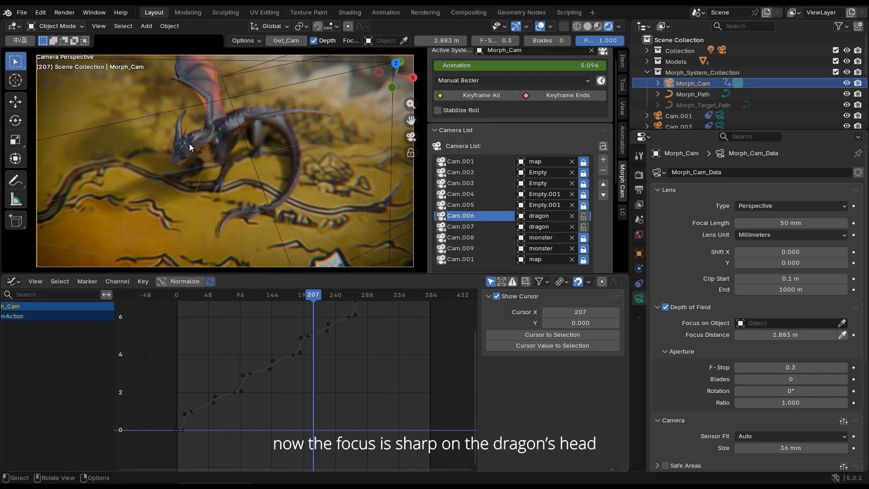
drag(326, 298, 430, 297)
Step: Turn on Handheld Shake for Morph_Cam and return to the start of the animation to preview the movement
click(445, 130)
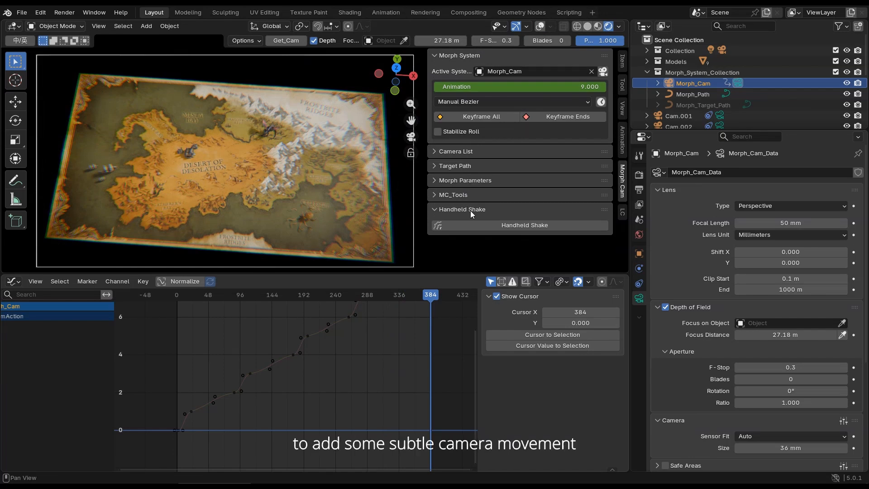
click(492, 224)
scroll(490, 220, down, 3)
drag(188, 295, 174, 299)
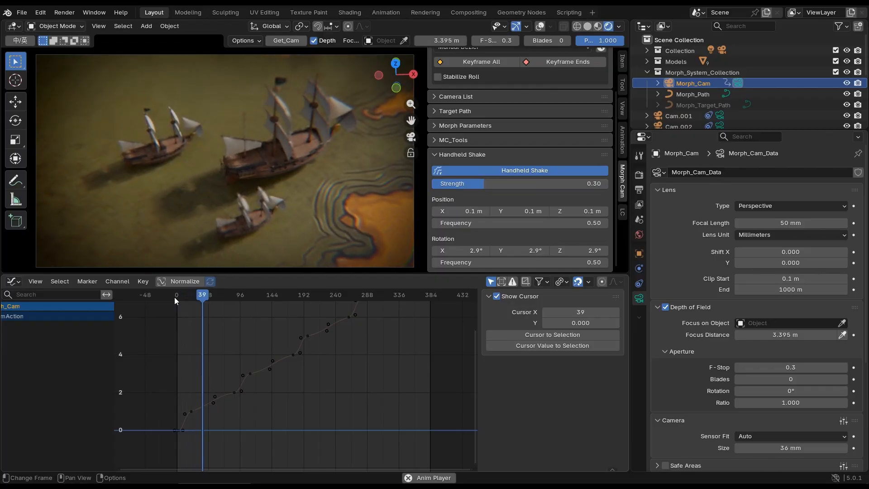